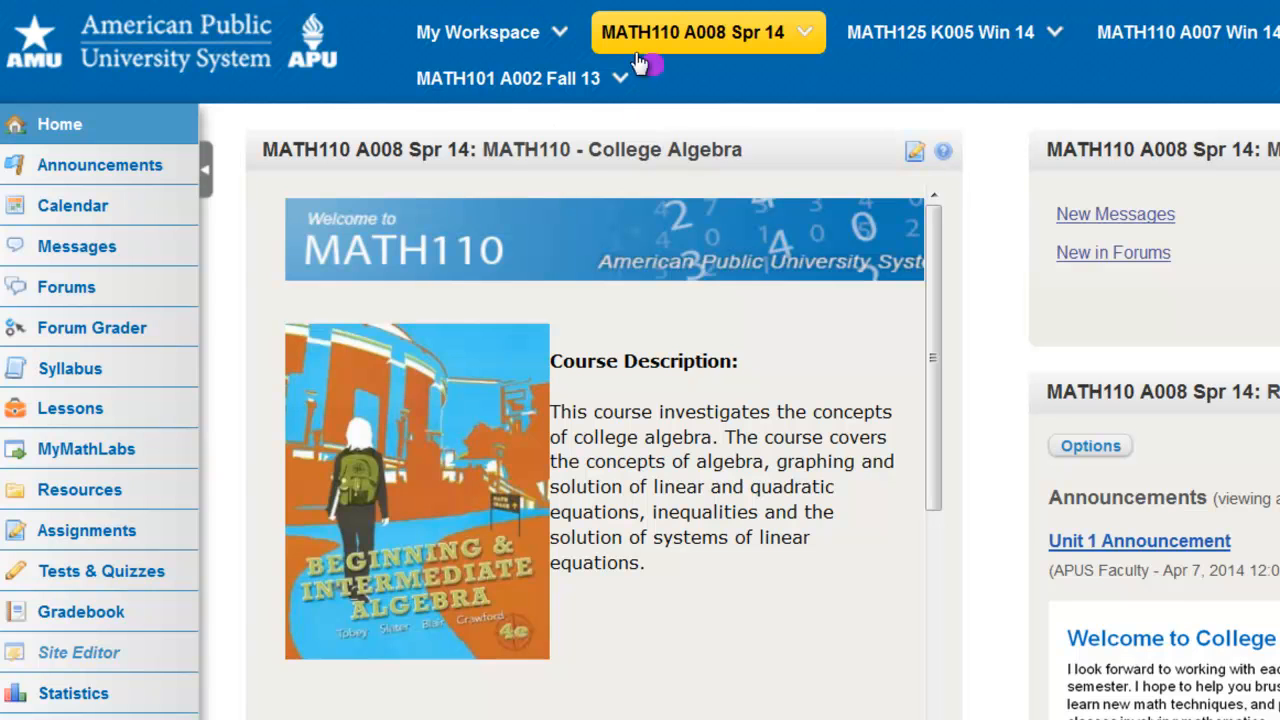
Create a folder named Pictures under My Workspace in the My Workspace resources
click(492, 40)
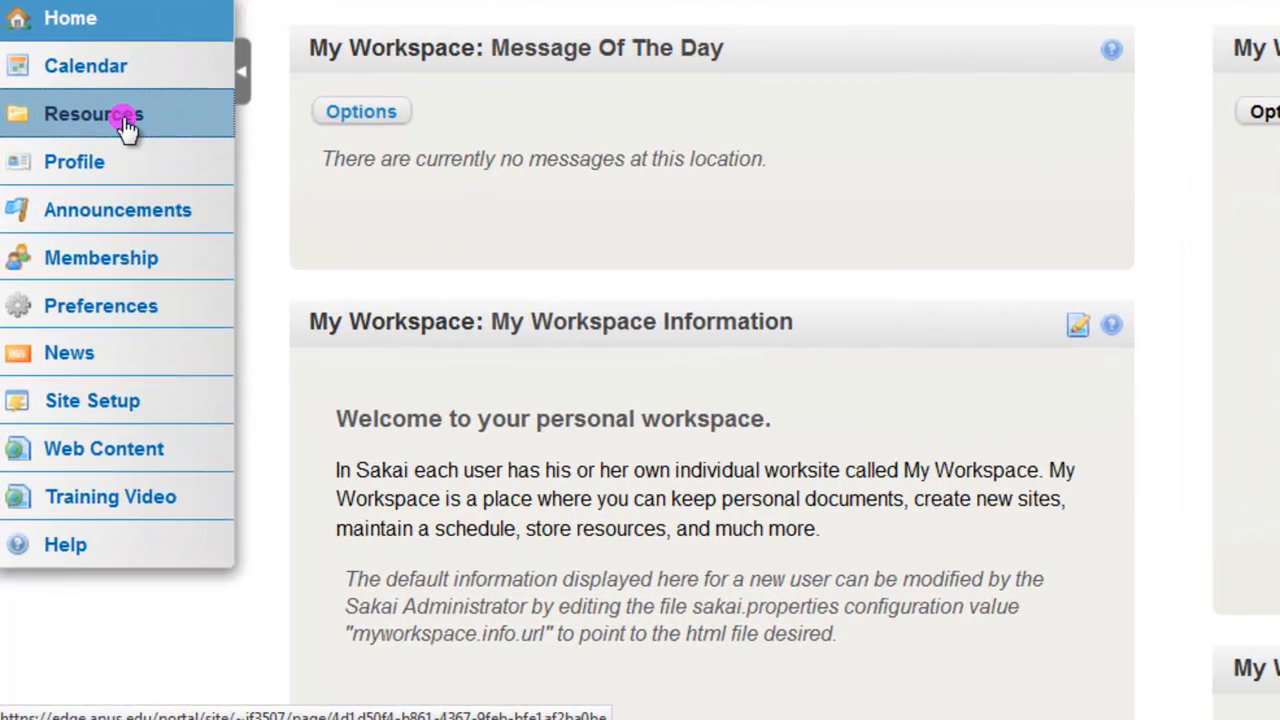
click(126, 125)
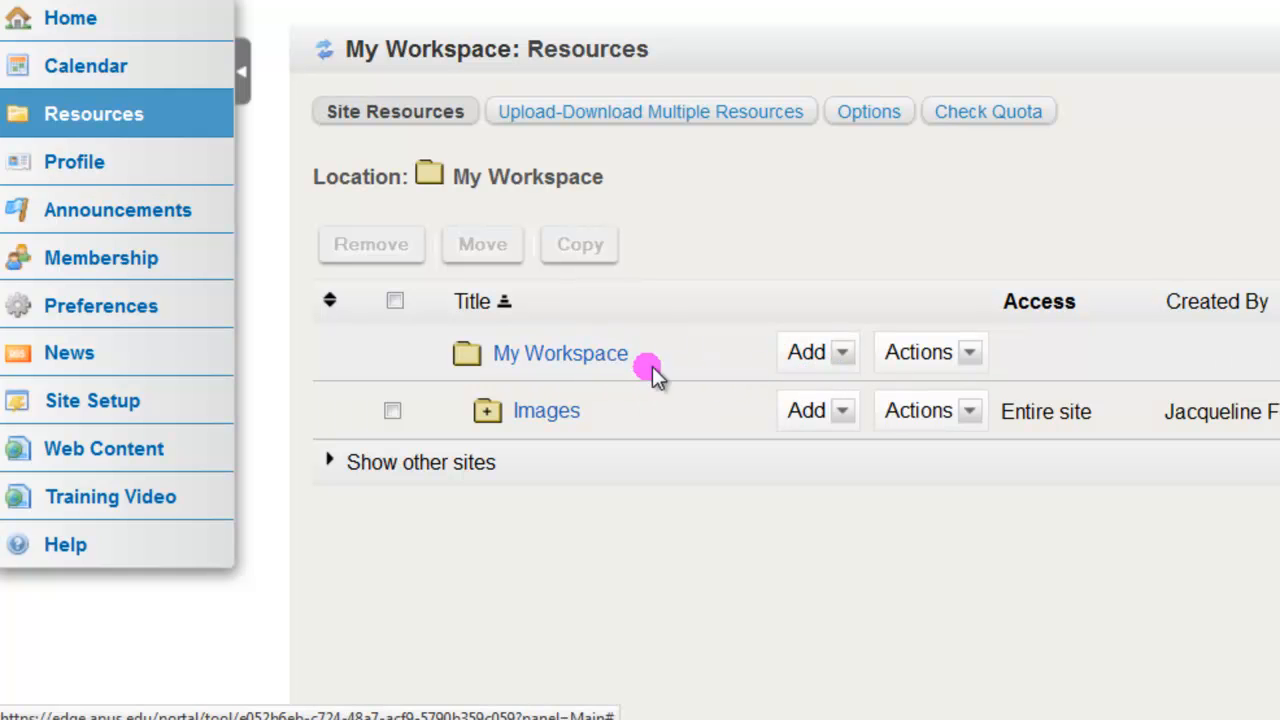
click(845, 357)
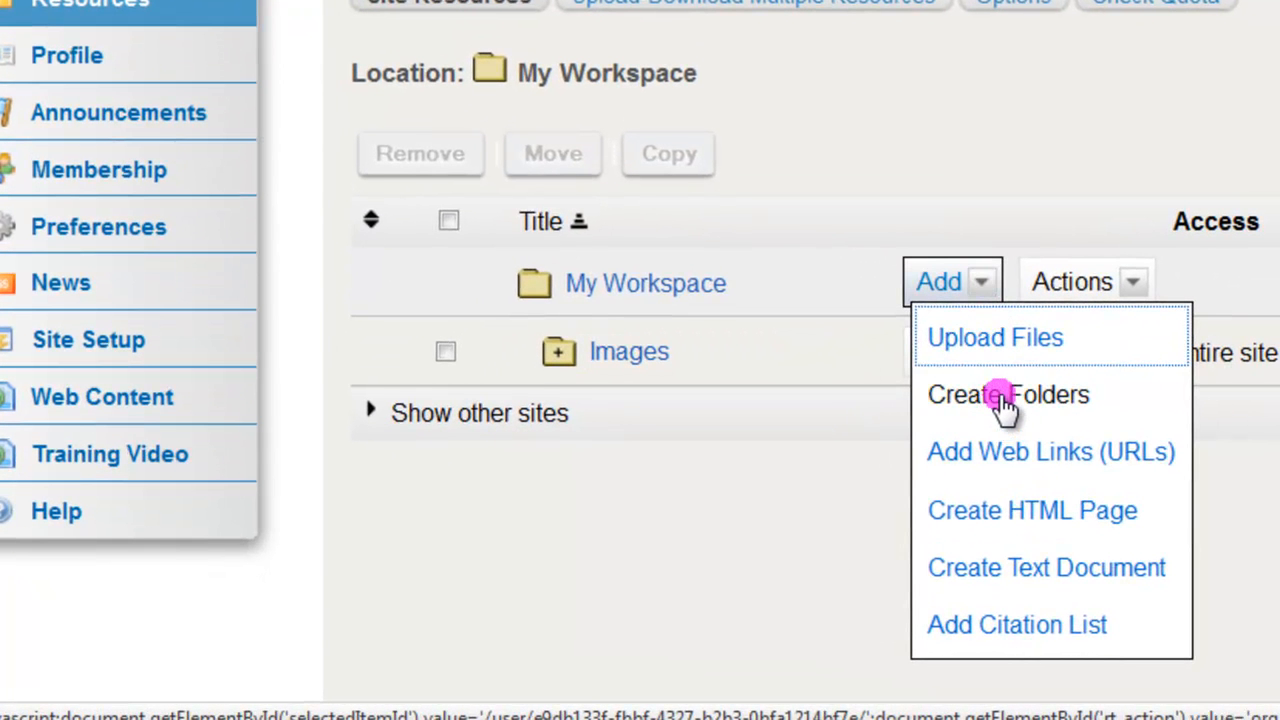
click(1003, 398)
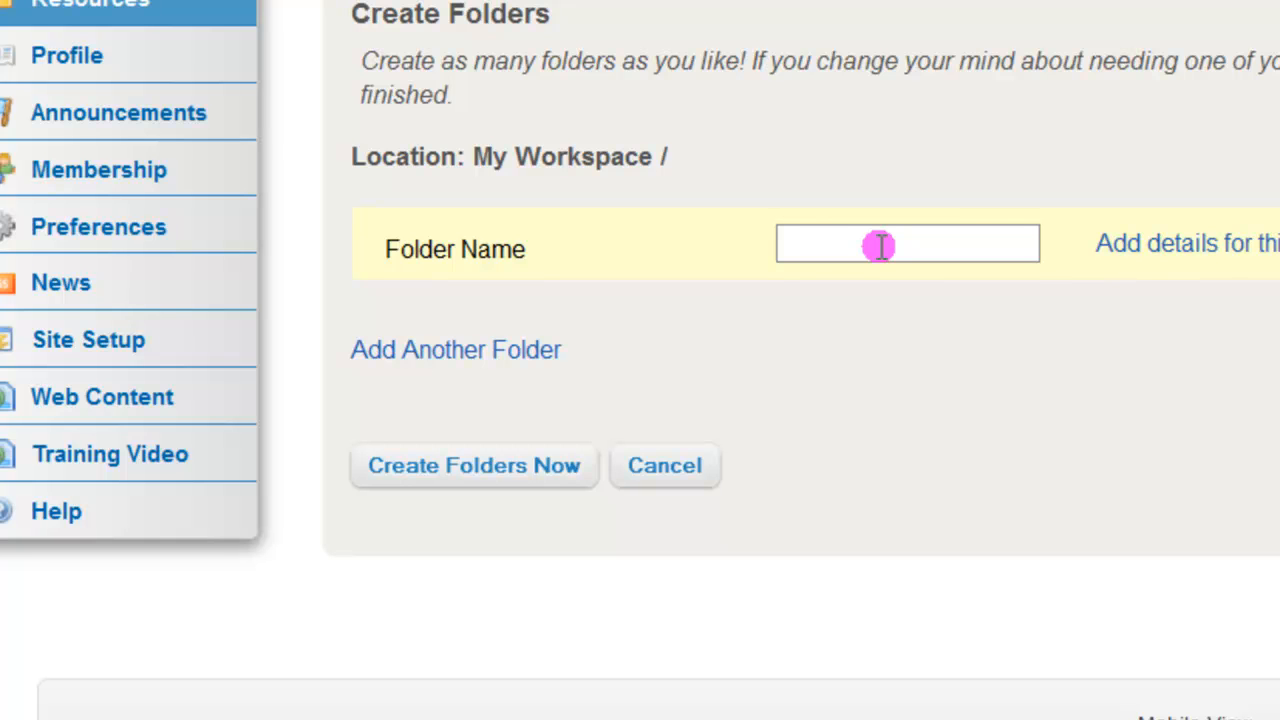
click(880, 246)
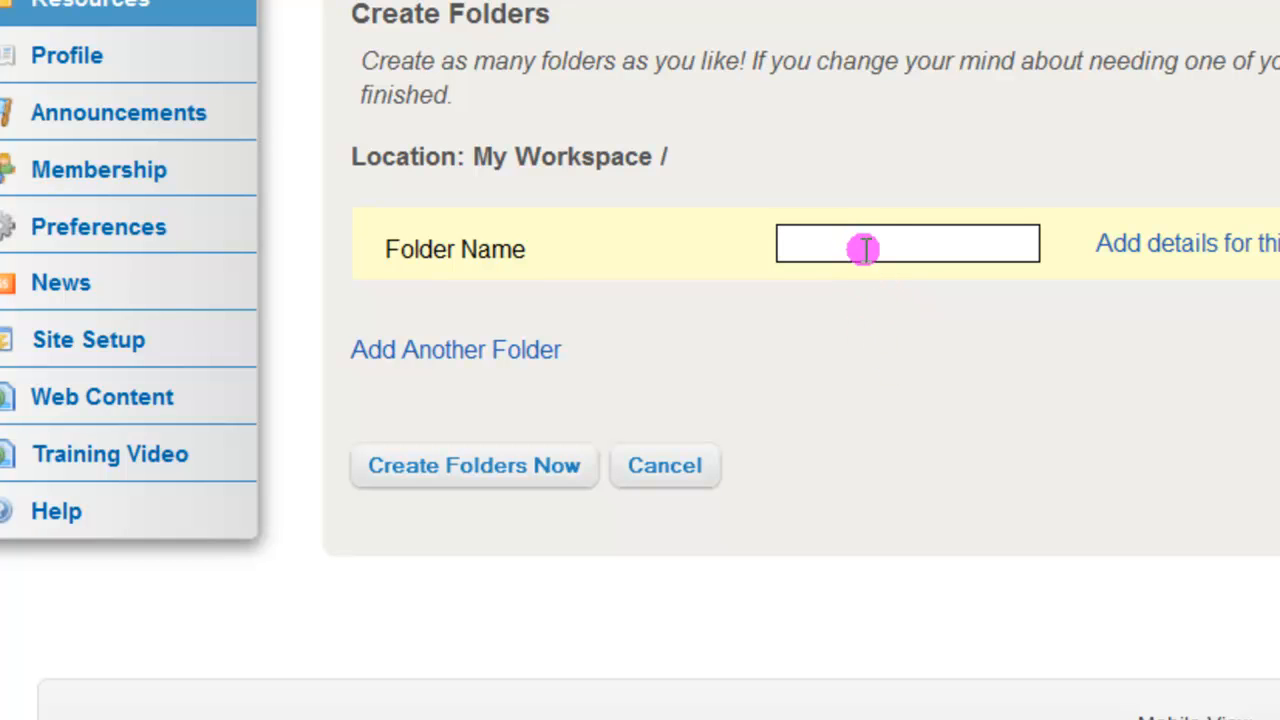
text(tures)
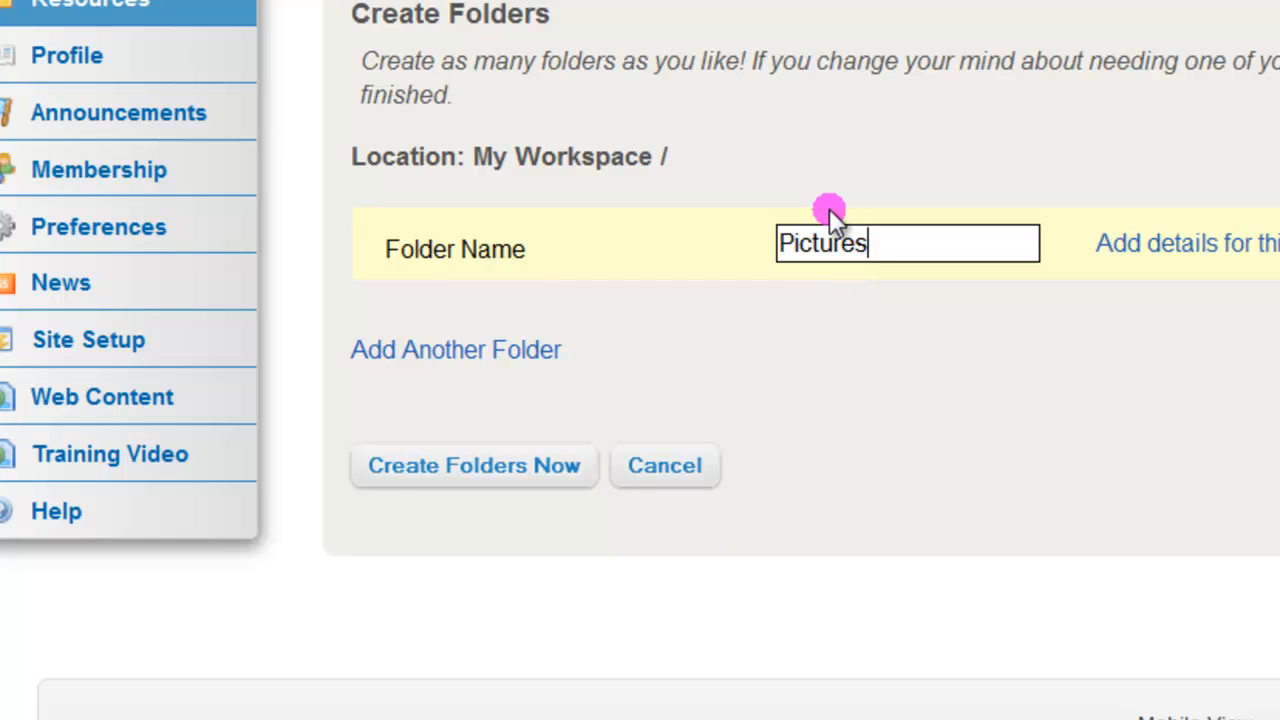
click(528, 472)
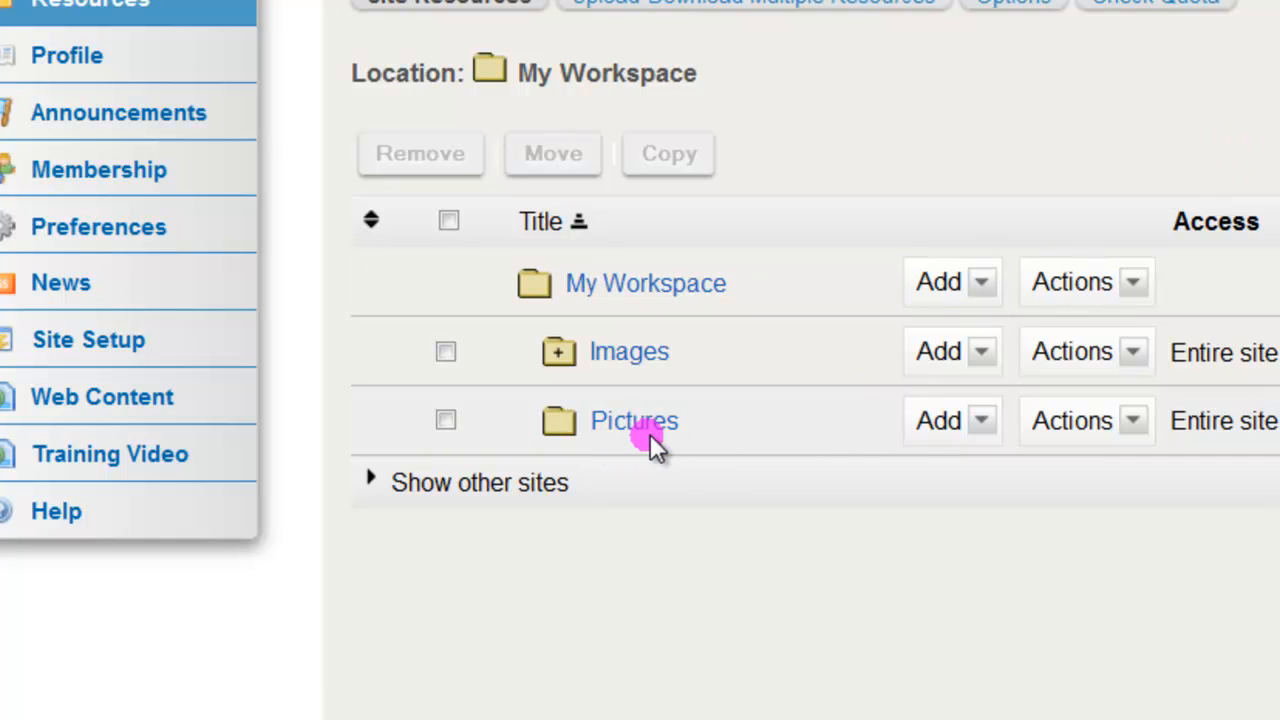
Upload the file pi day.gif into the Pictures folder, keeping its file name as the display name
click(988, 440)
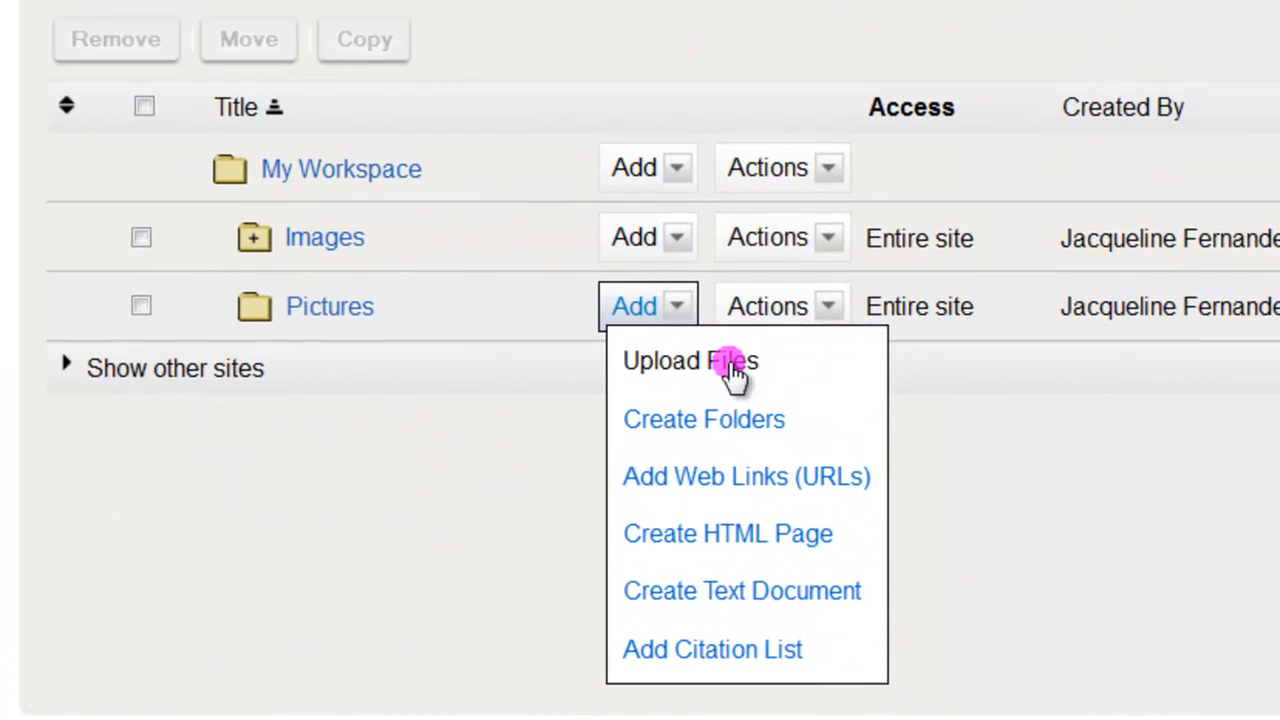
click(800, 302)
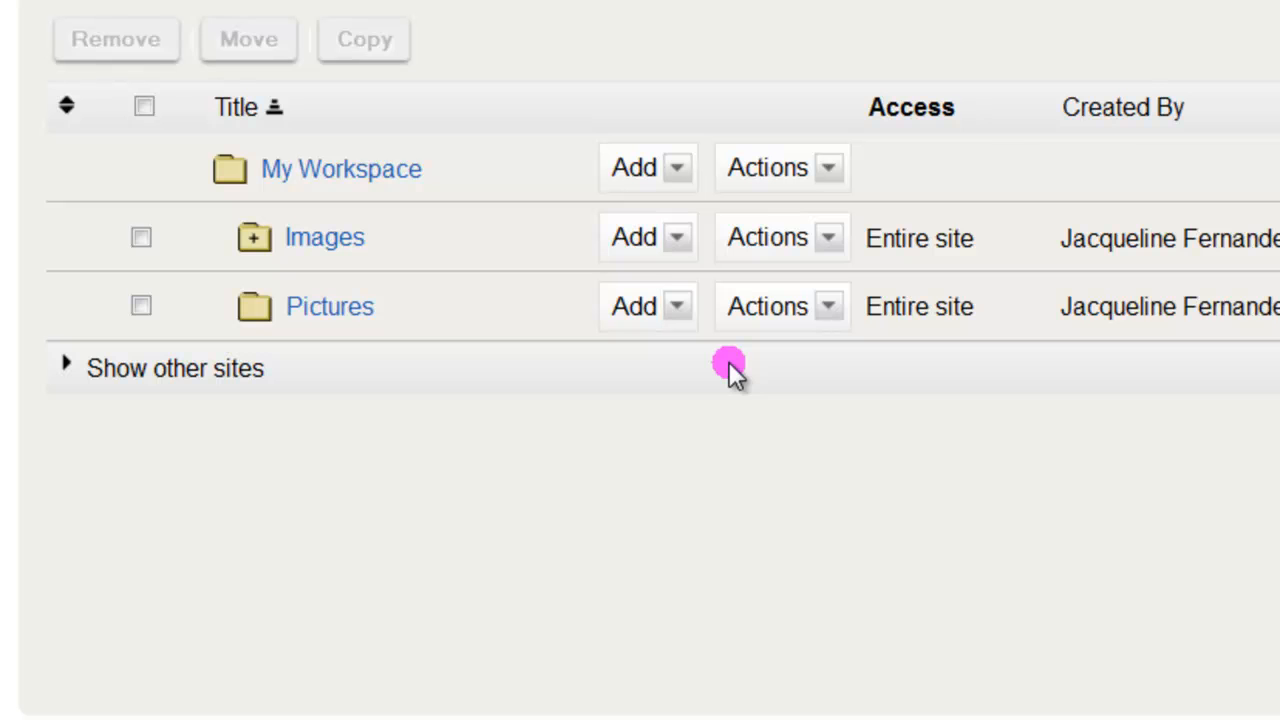
click(512, 530)
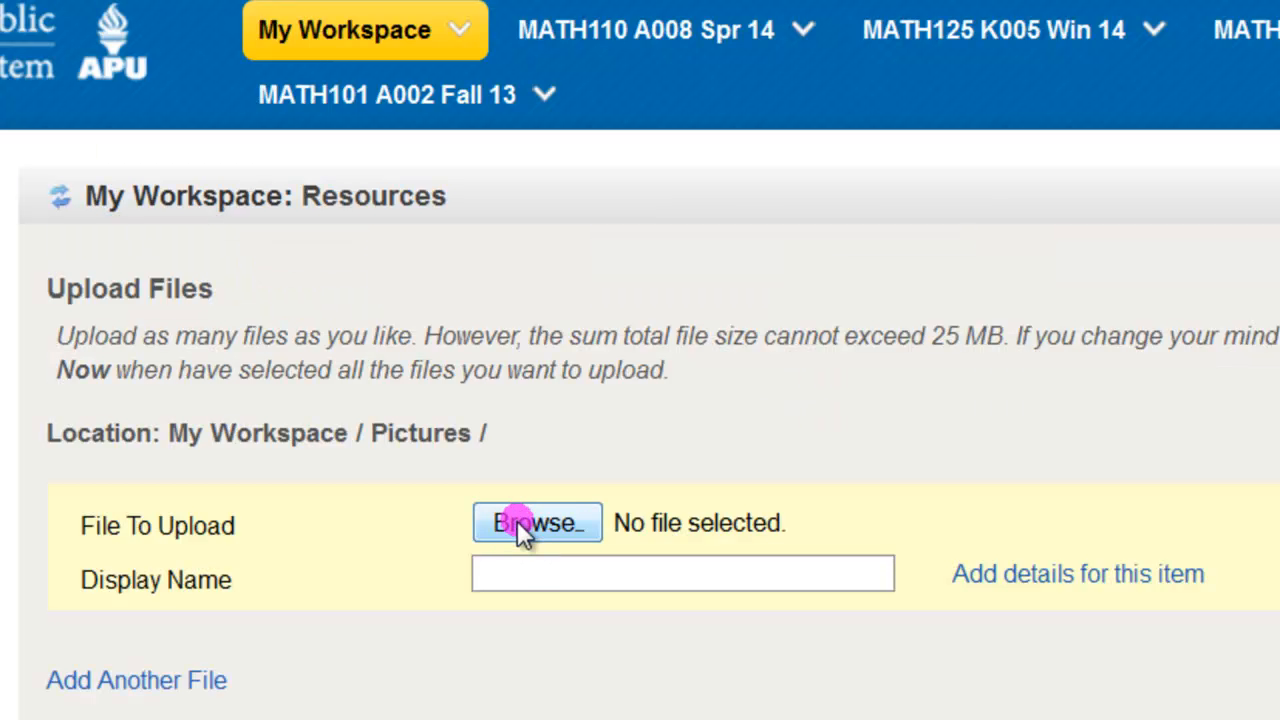
click(520, 528)
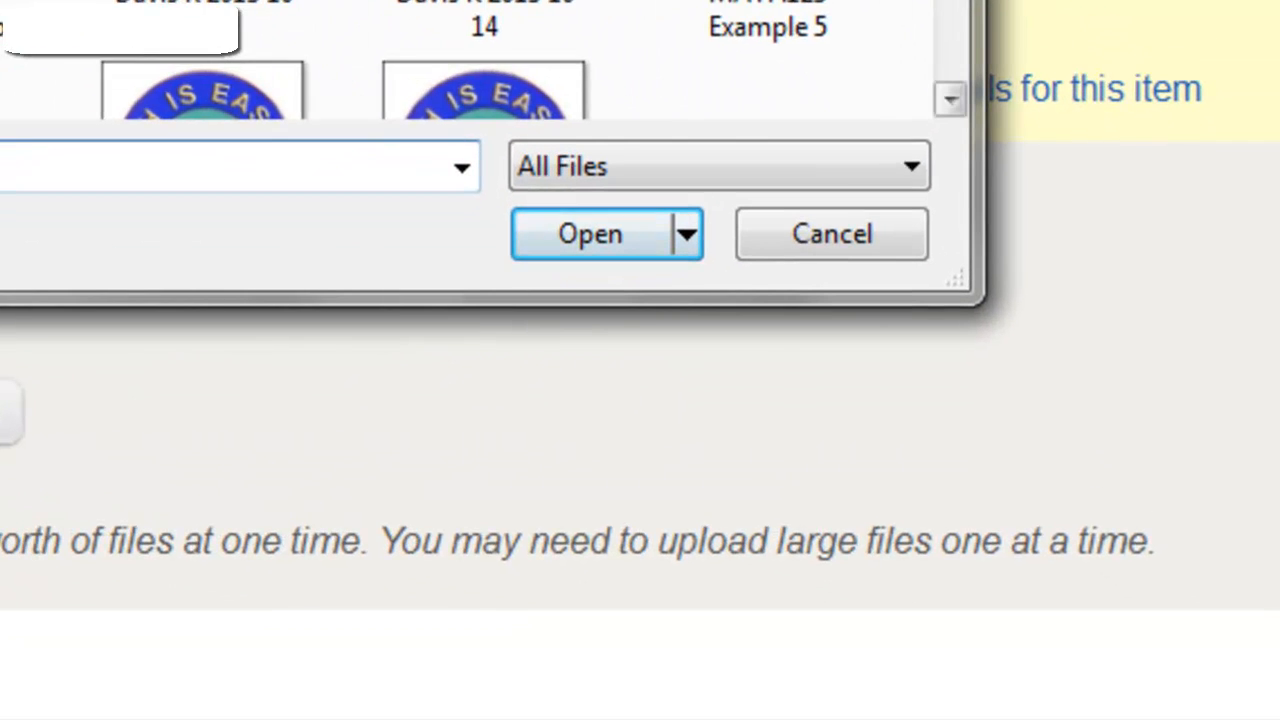
drag(945, 0, 945, 0)
click(536, 222)
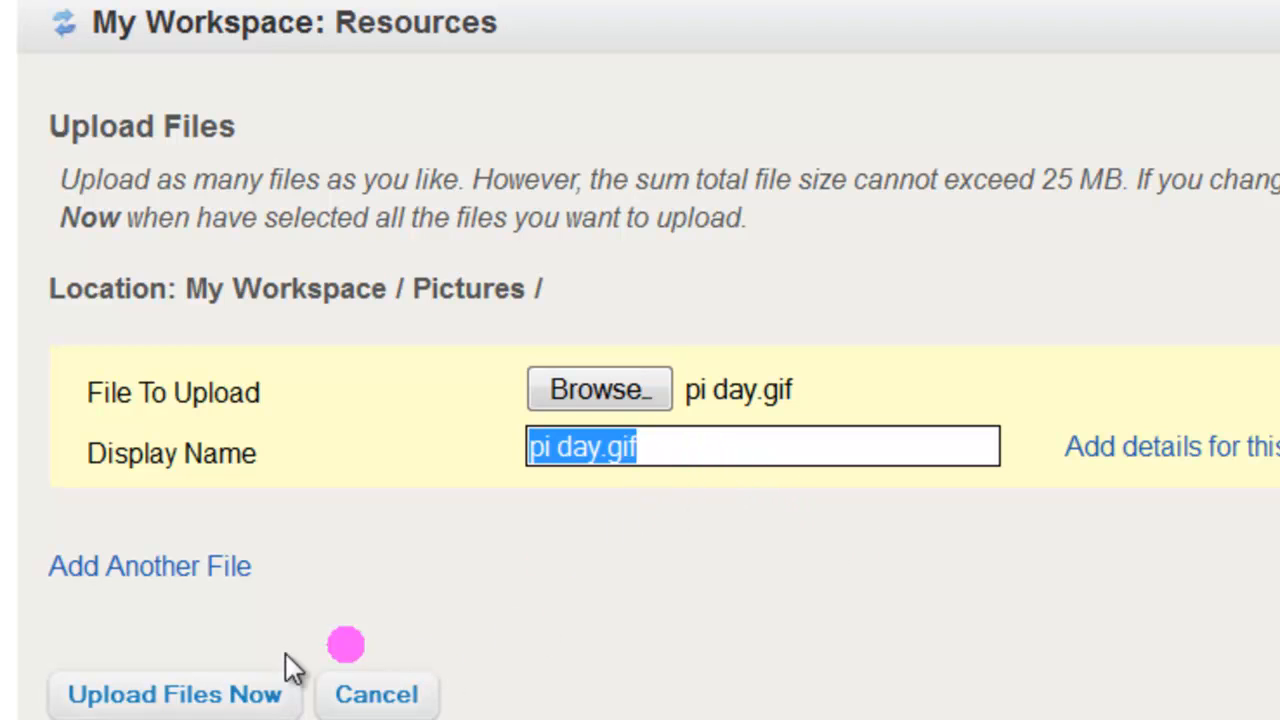
click(237, 702)
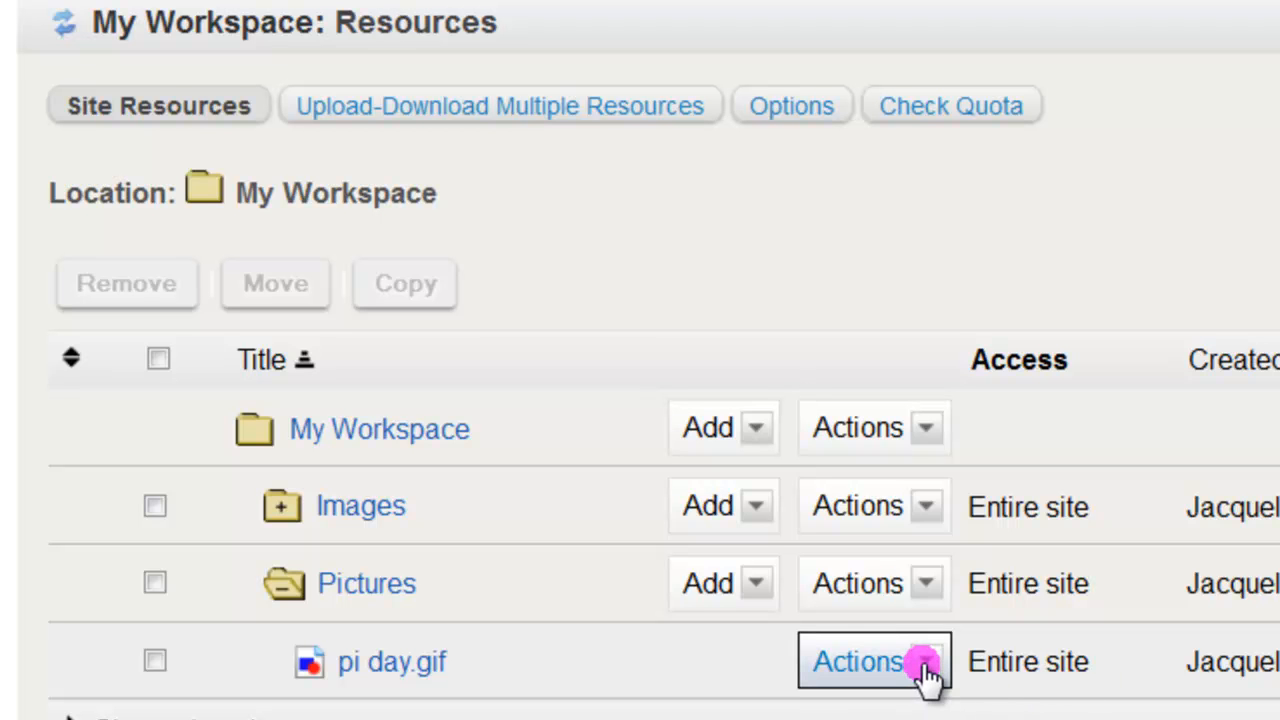
Edit the details of pi day.gif to make the file publicly viewable and save the update
click(925, 665)
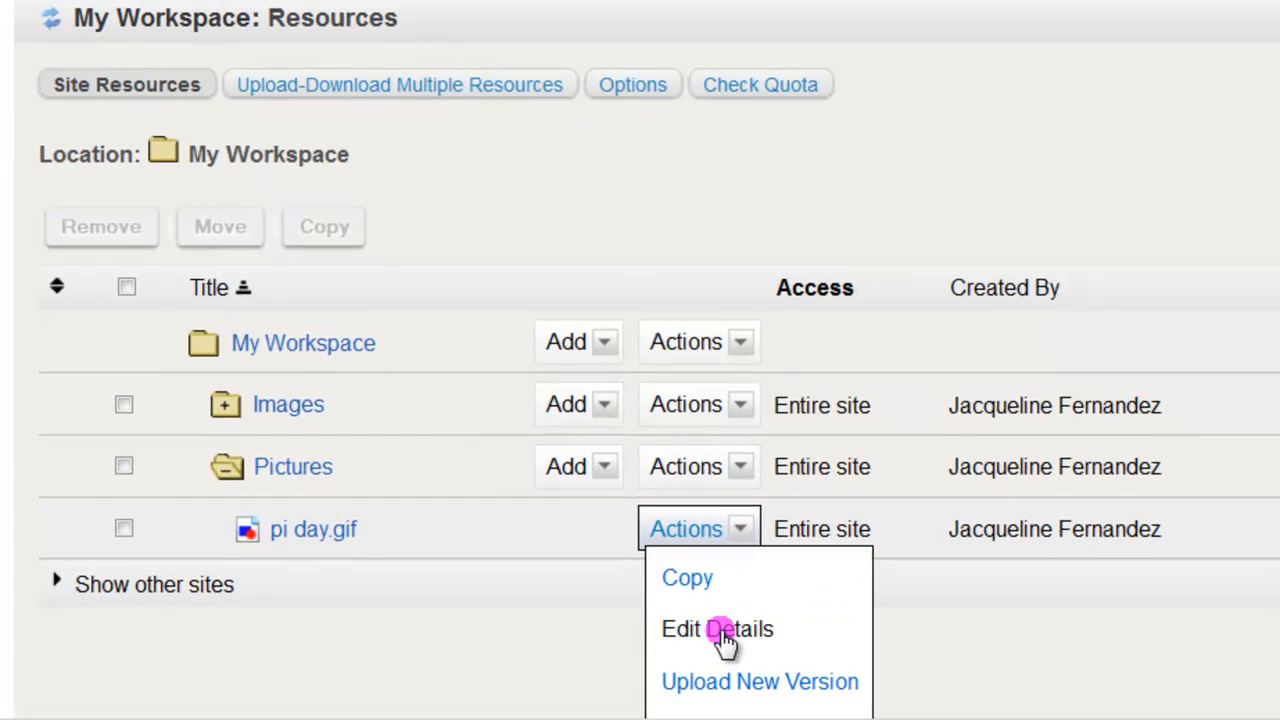
click(724, 636)
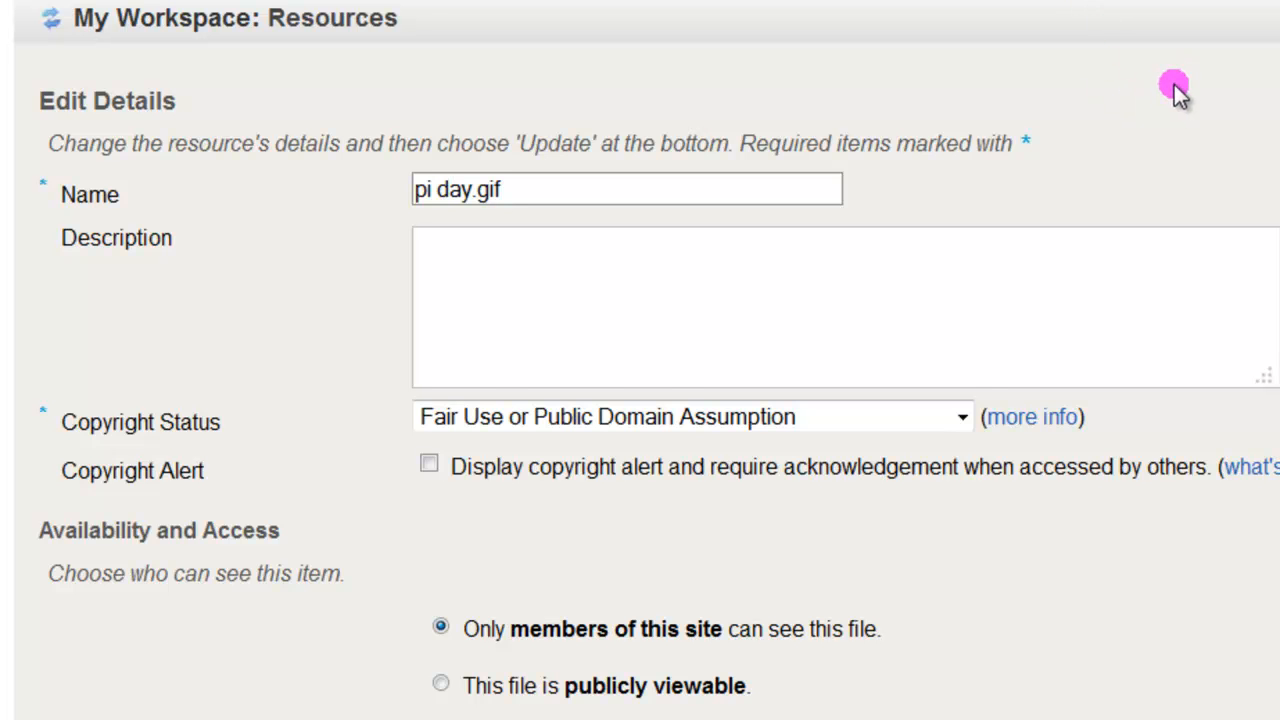
scroll(1180, 92, down, 3)
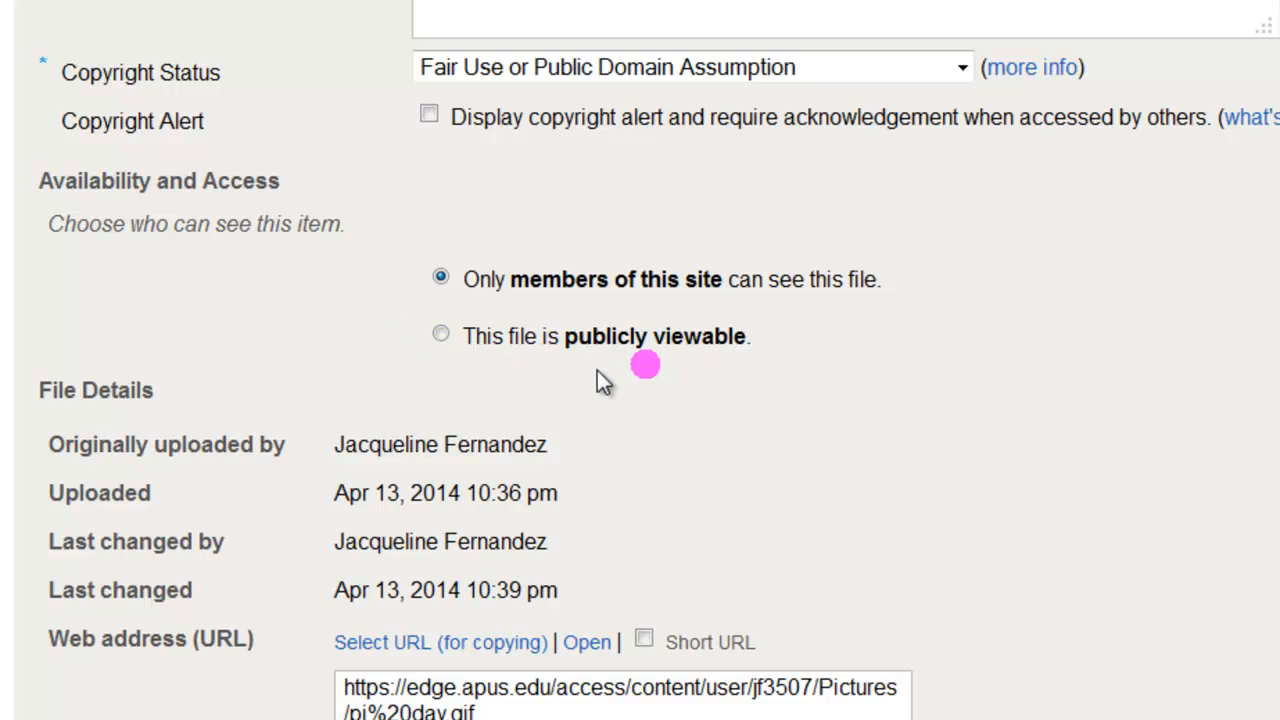
click(444, 336)
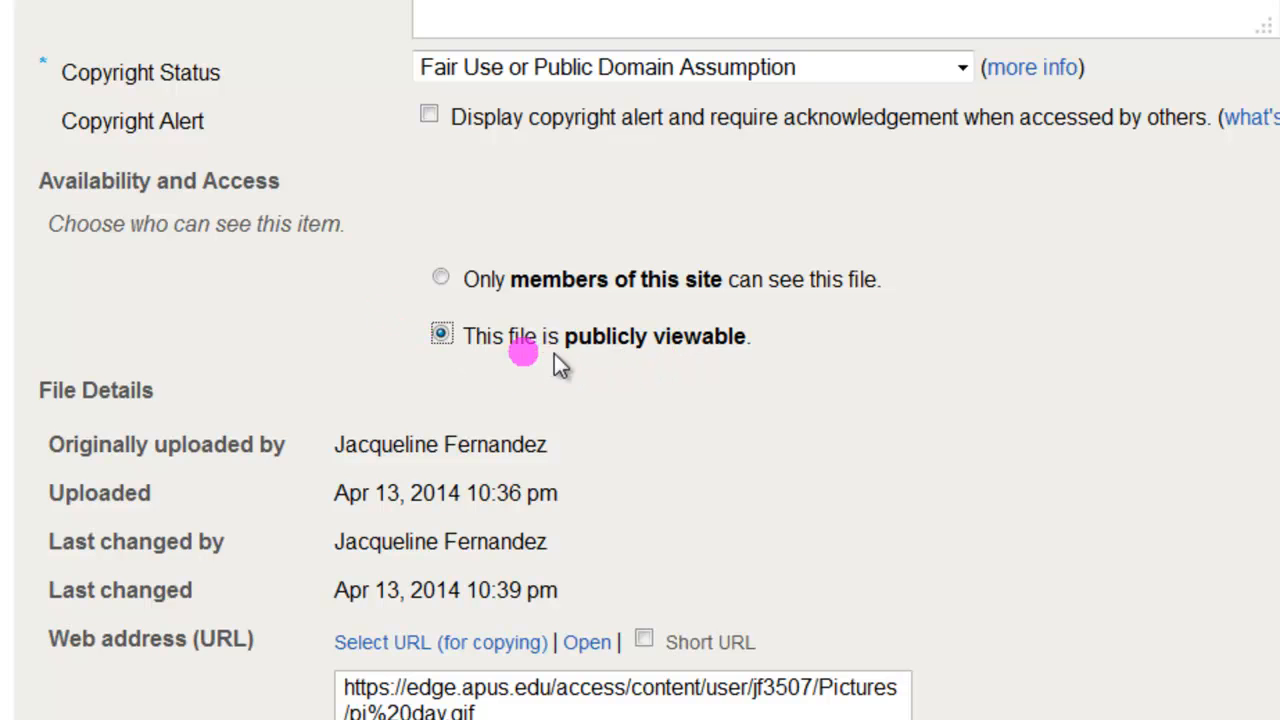
scroll(860, 330, down, 3)
scroll(862, 328, down, 3)
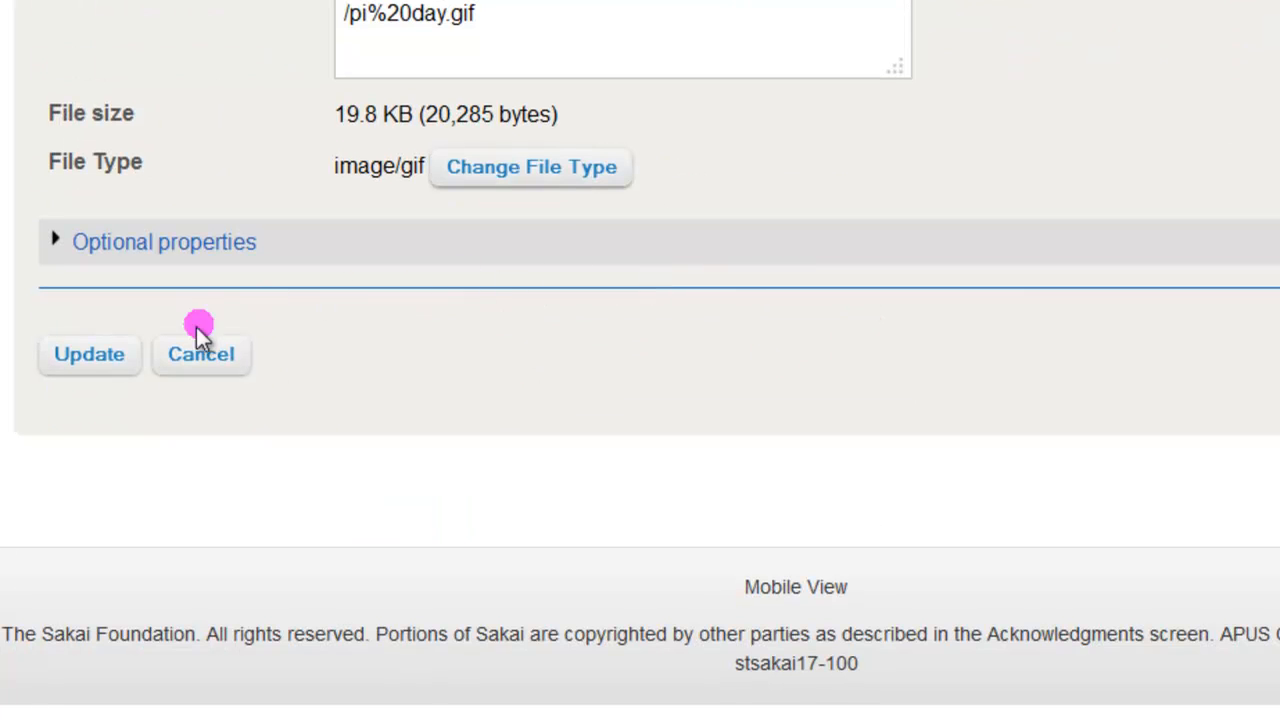
click(90, 366)
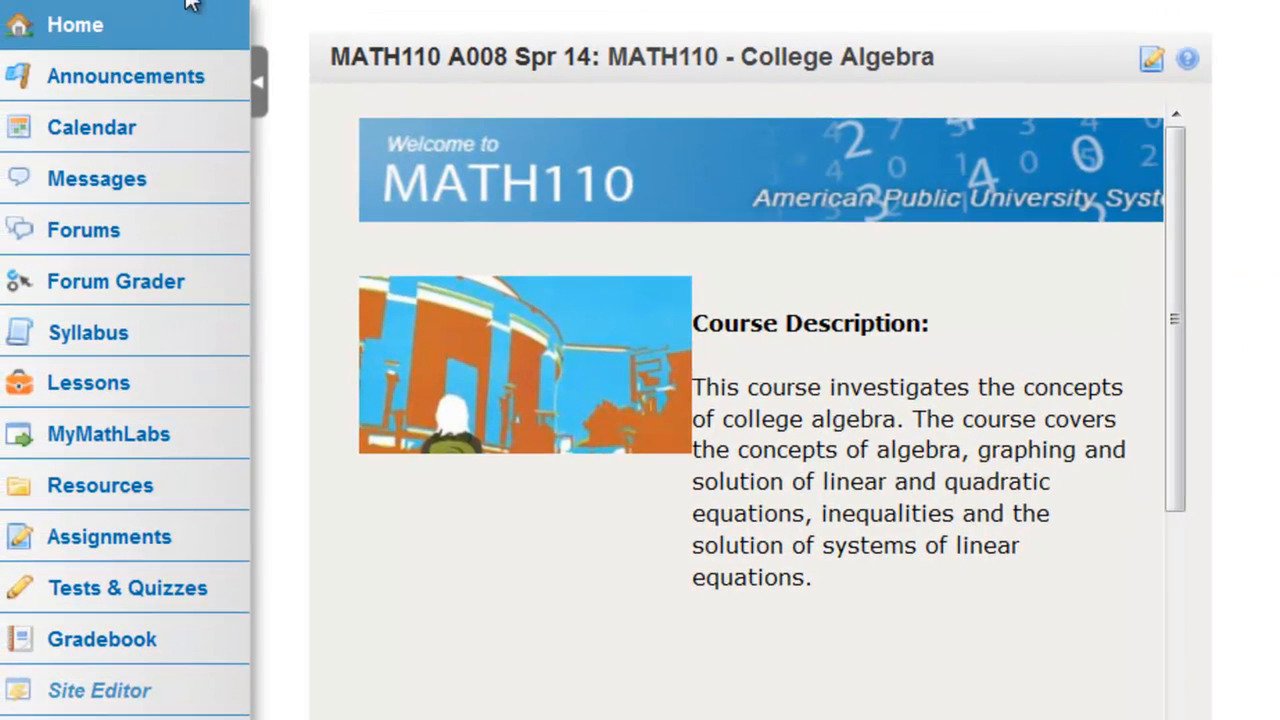
In the MATH110 A008 Spr 14 forums, start a new conversation in the Week 1 Introductions topic
click(74, 168)
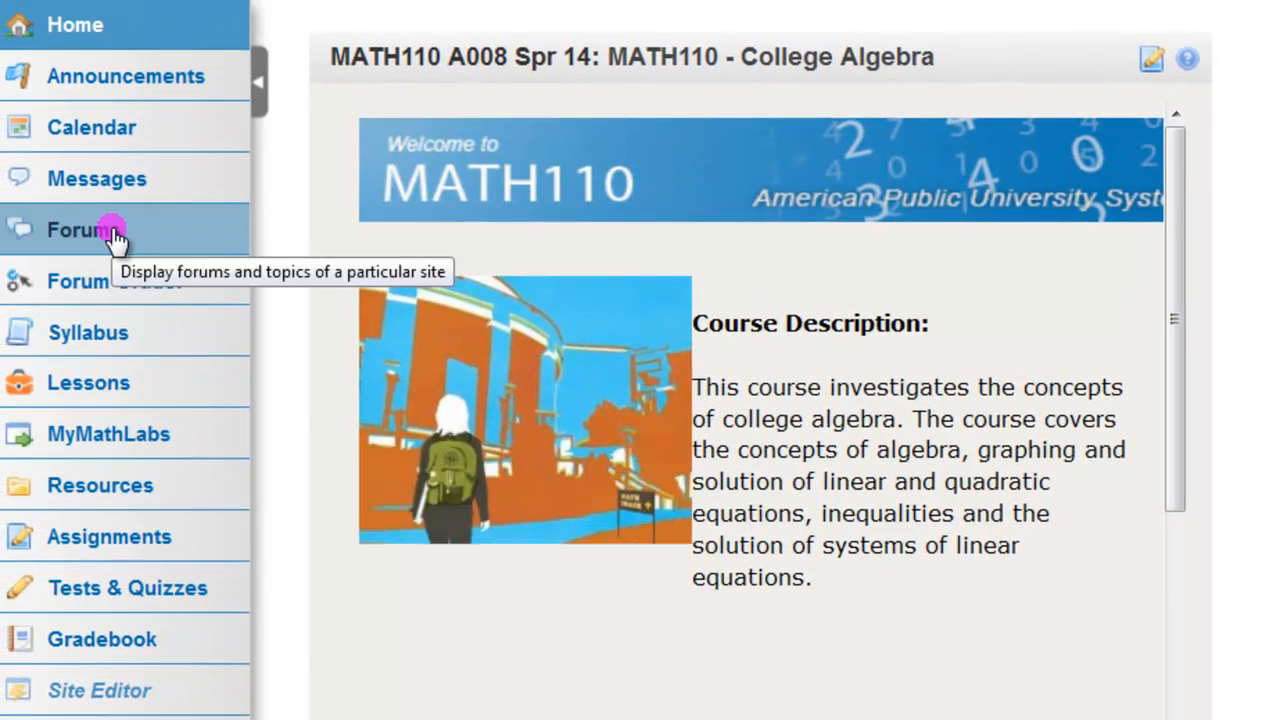
click(216, 212)
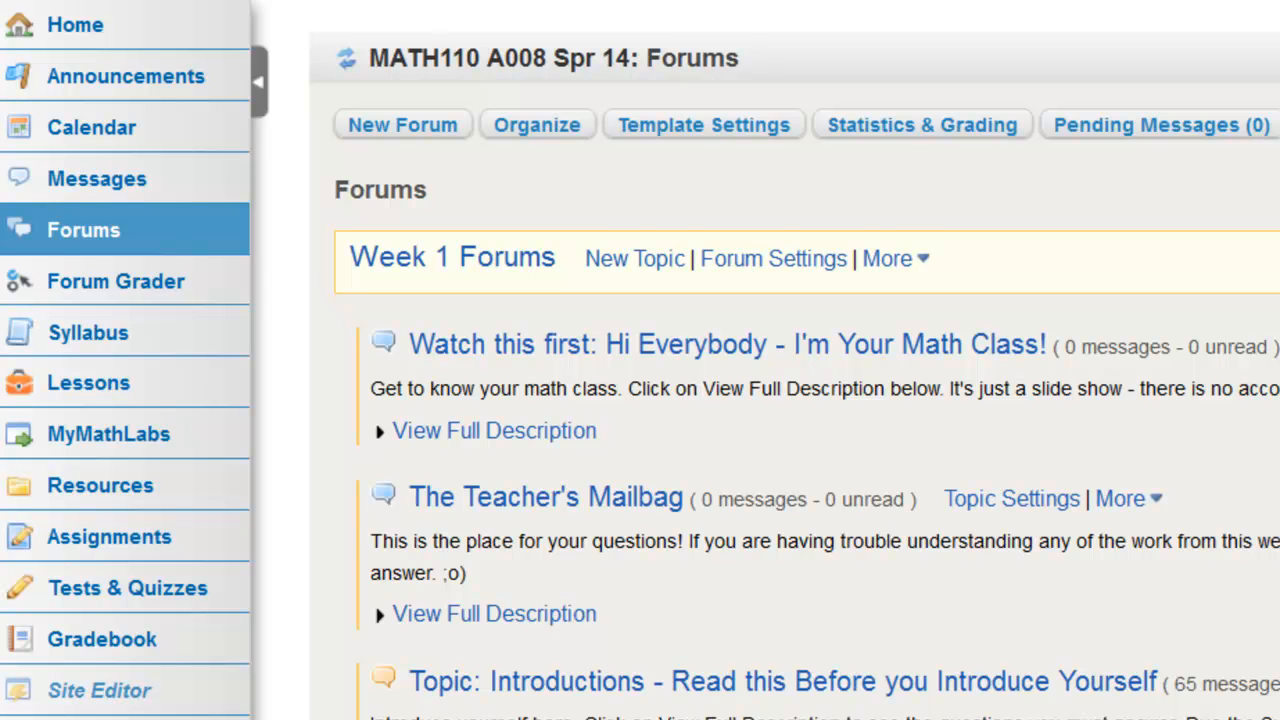
scroll(640, 360, down, 3)
scroll(640, 360, up, 5)
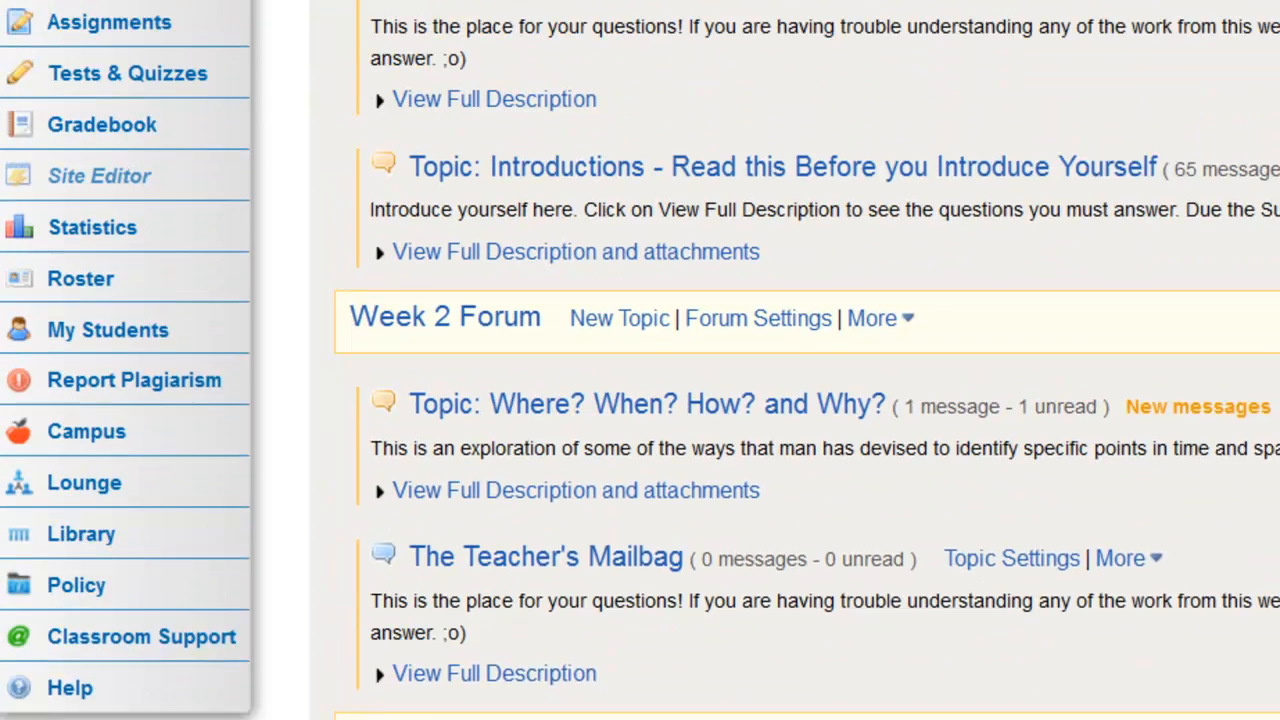
click(976, 191)
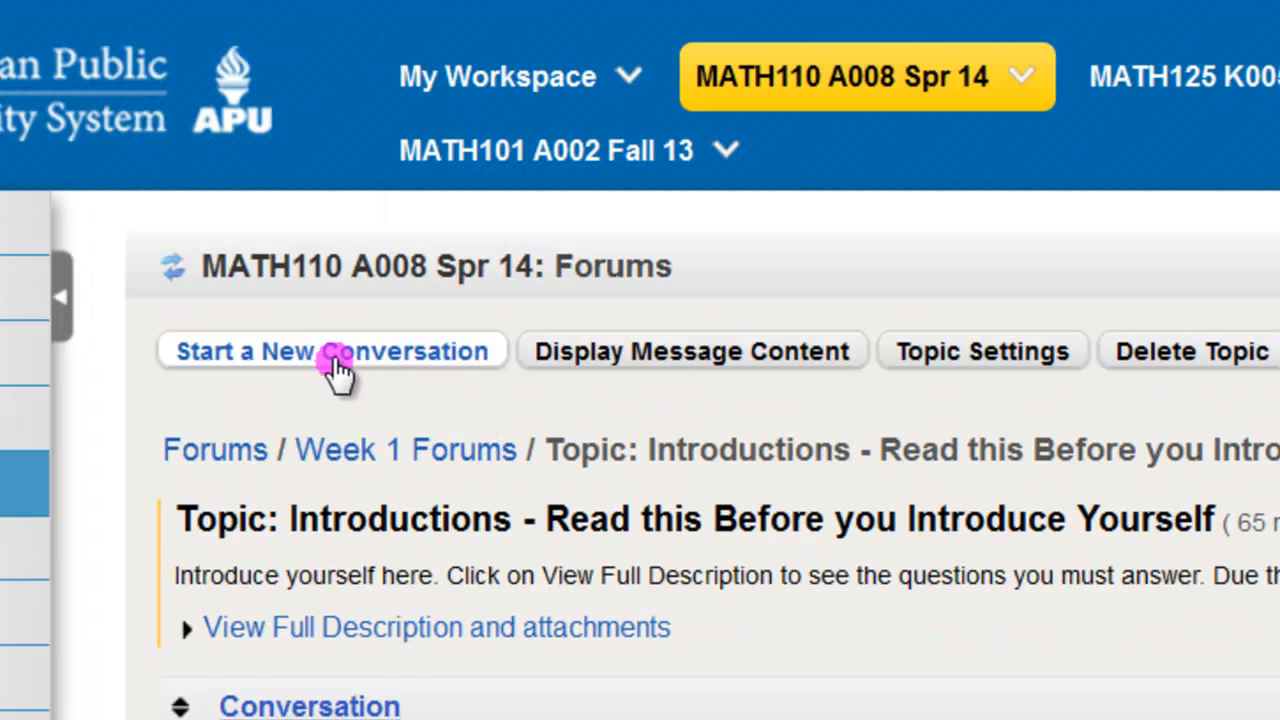
click(338, 358)
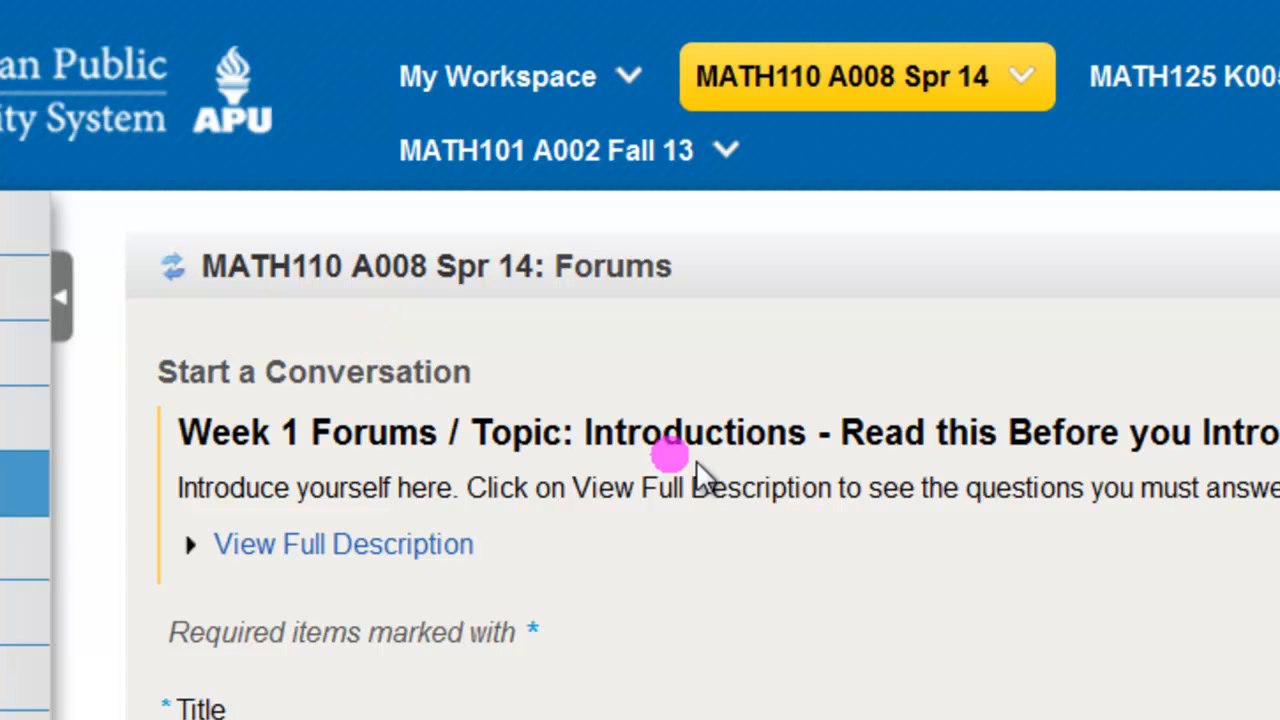
Enter "Introduction" as the first line of the message body and begin a new line below it
scroll(640, 360, down, 1)
scroll(640, 360, down, 3)
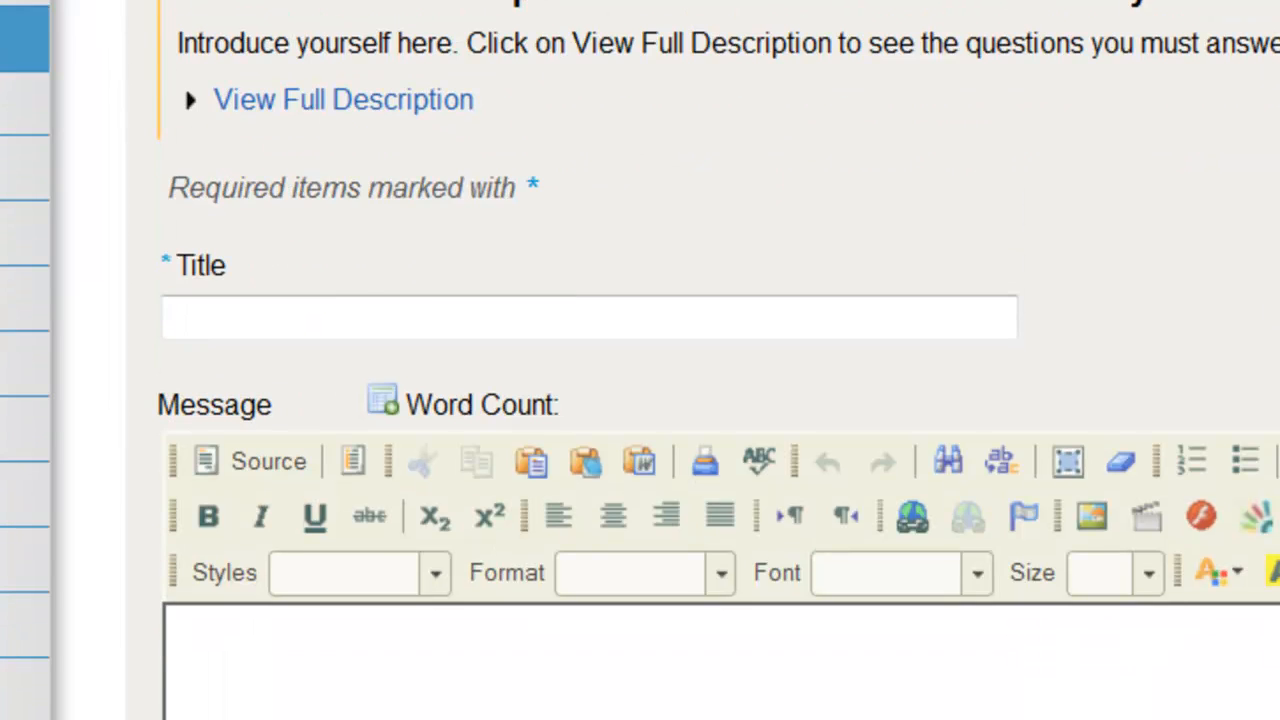
scroll(1274, 506, up, 2)
scroll(1268, 512, down, 4)
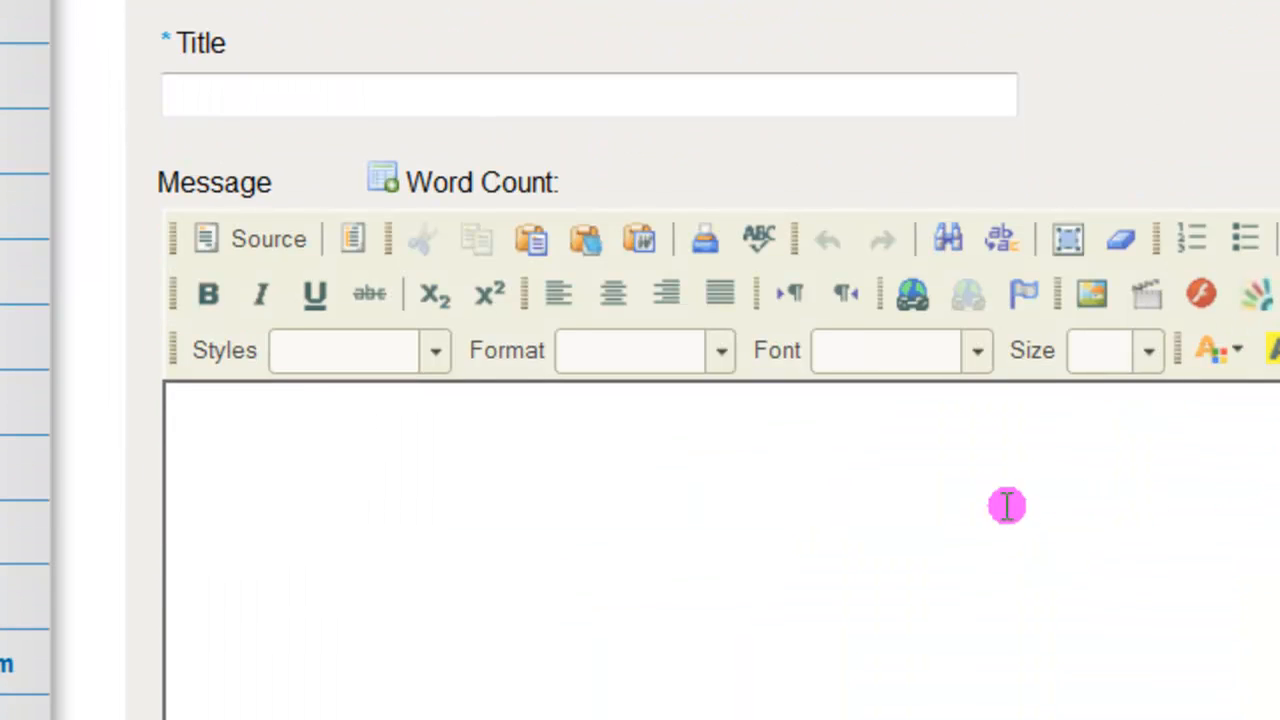
click(464, 441)
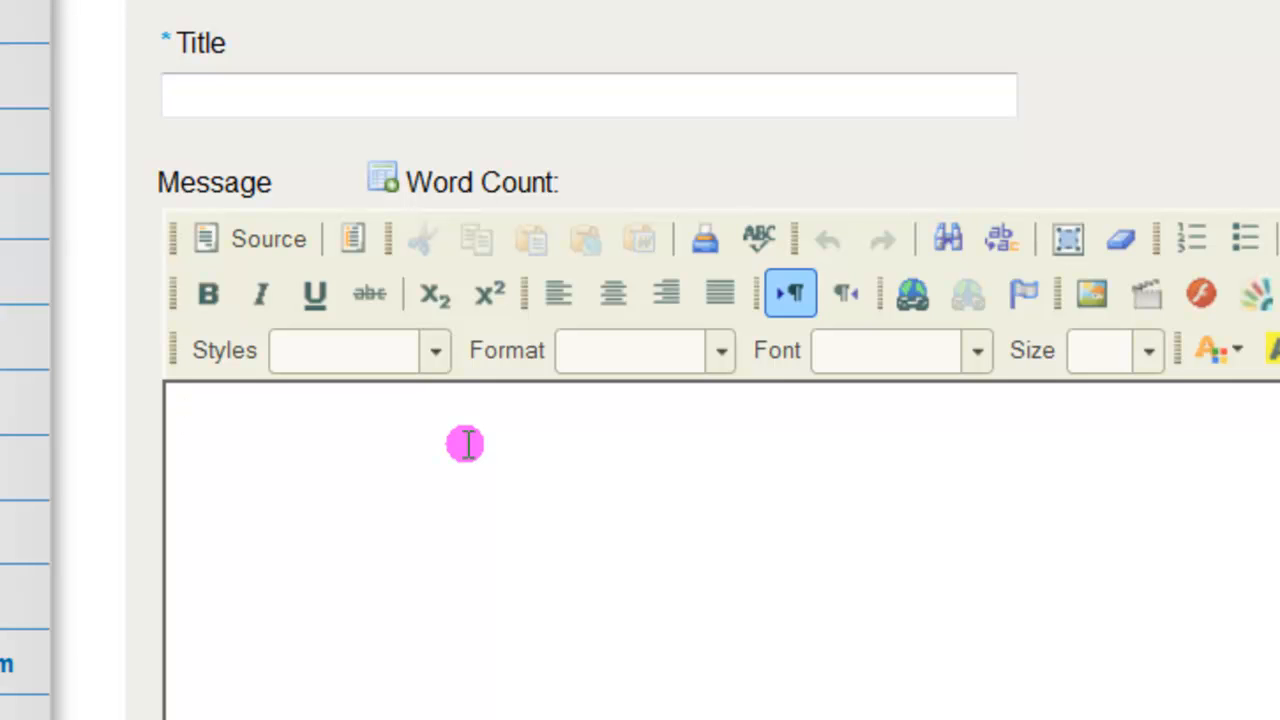
text(Introduction)
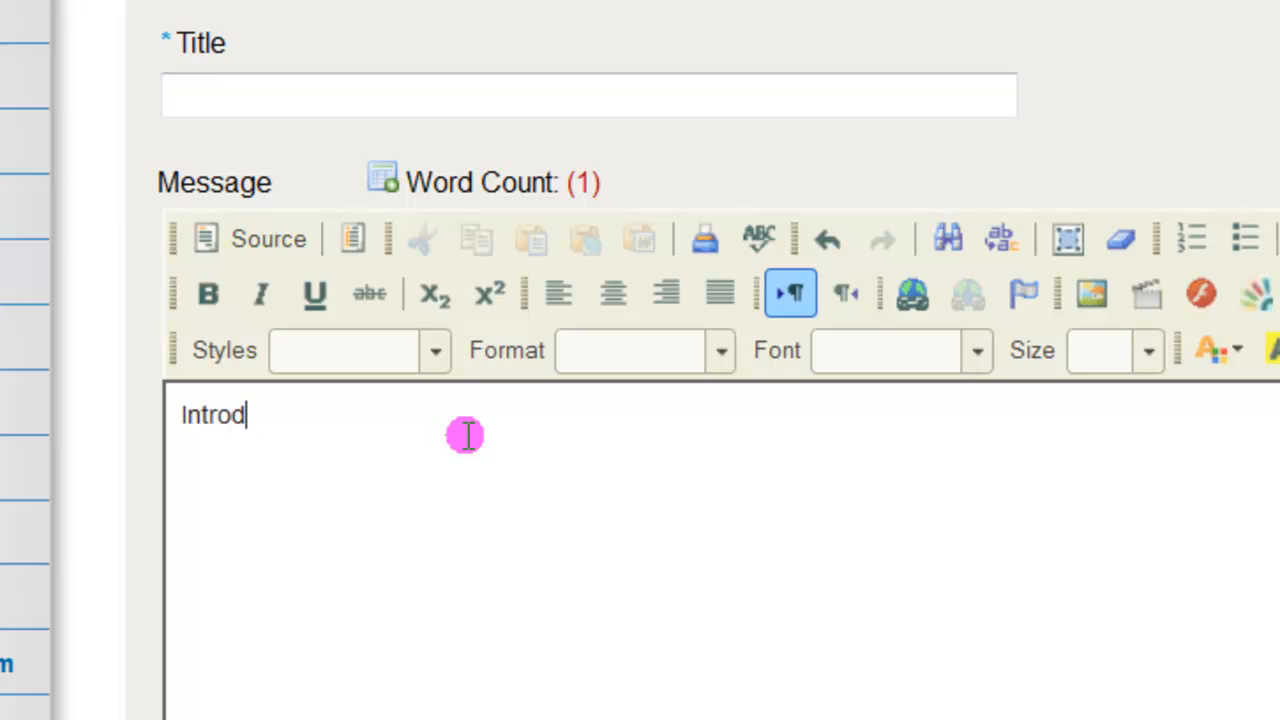
key(Return)
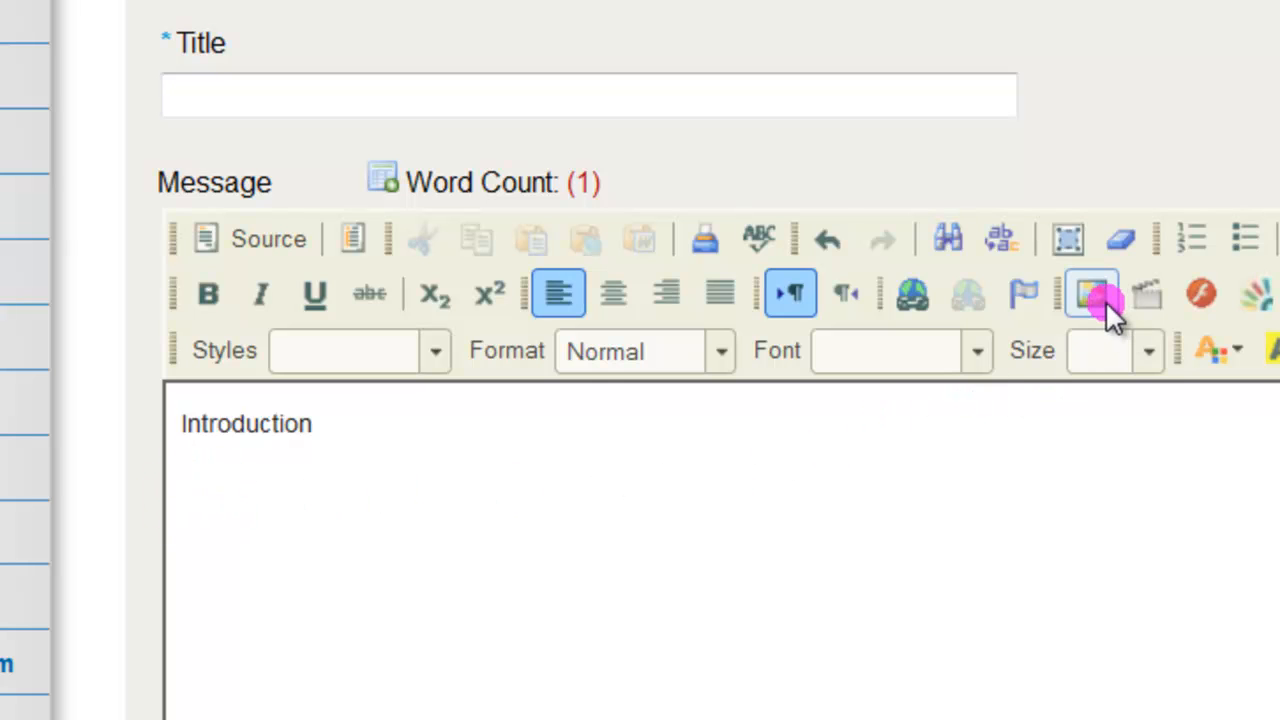
Start inserting an image on the line below "Introduction" and browse the server with the resource type set to Image
click(1105, 299)
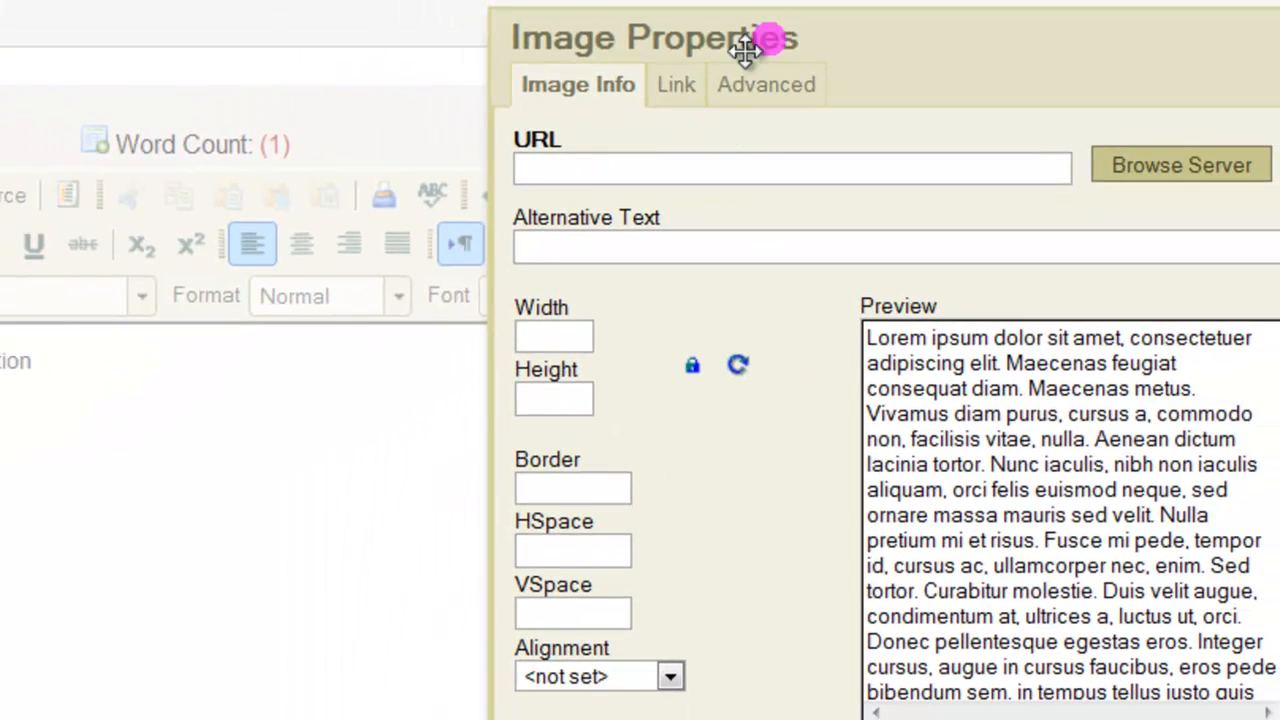
drag(745, 50, 210, 87)
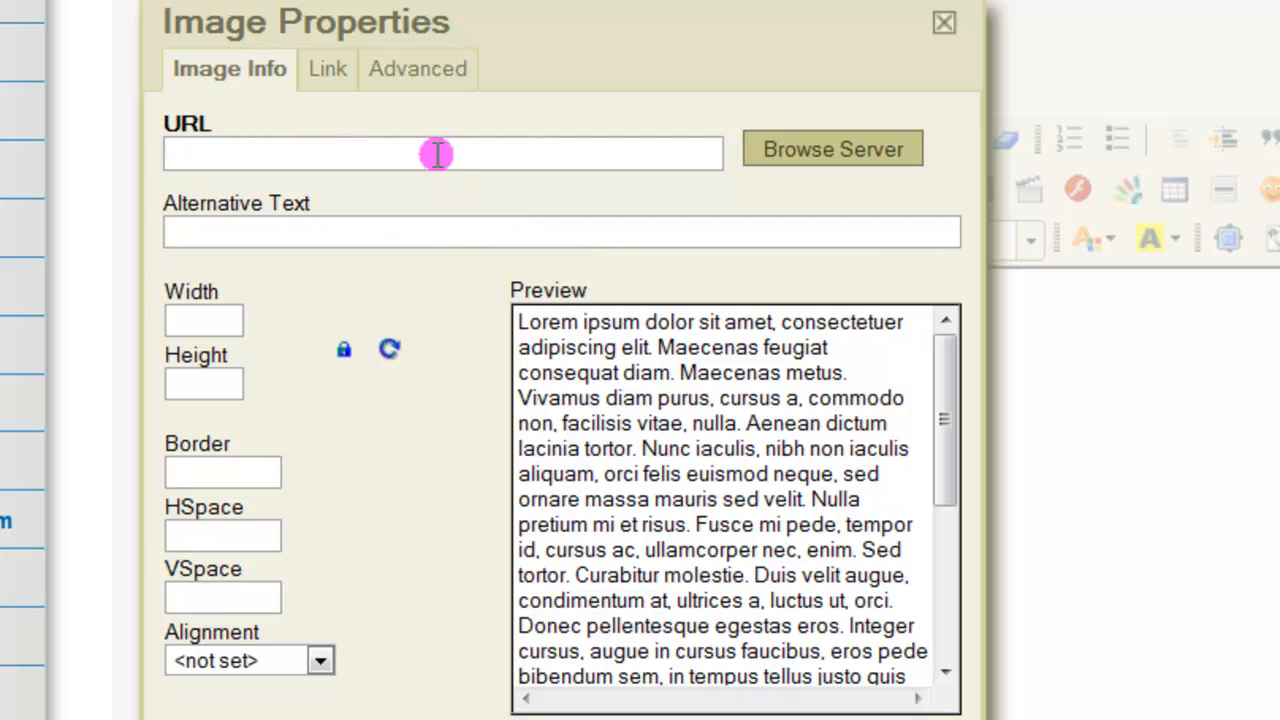
click(804, 157)
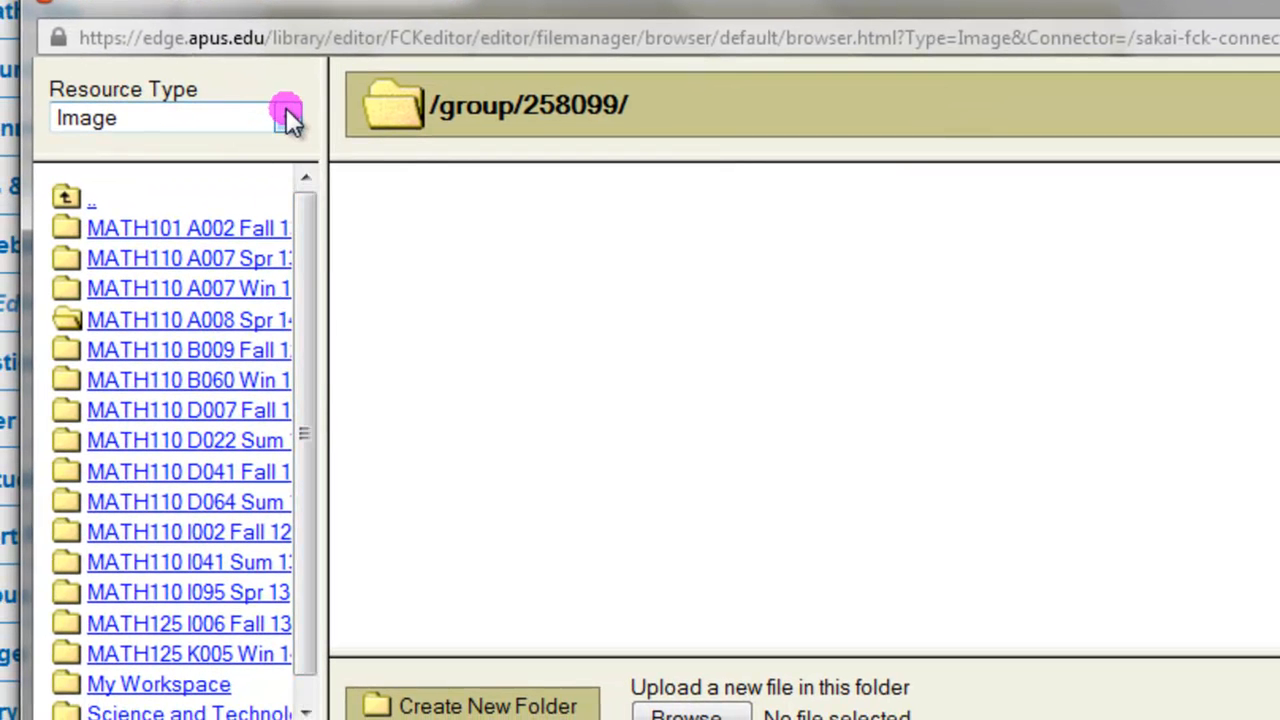
click(276, 124)
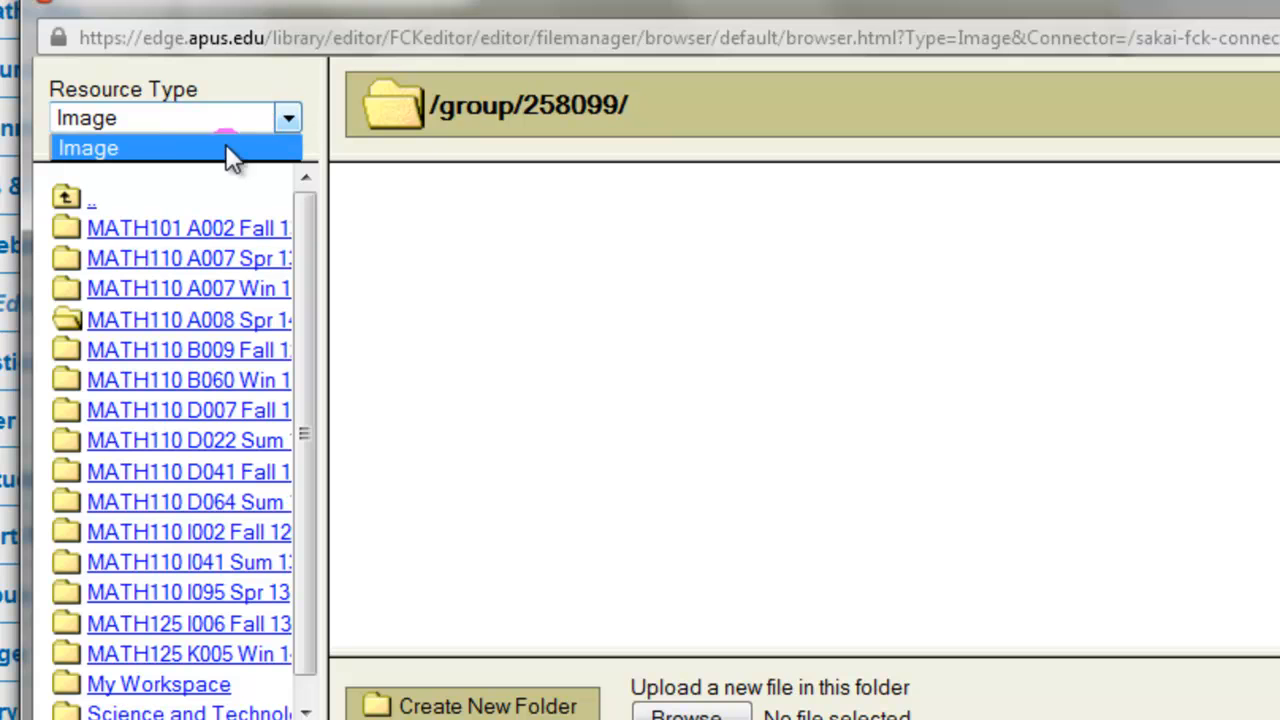
click(146, 146)
Choose pi day.gif from the Pictures folder in My Workspace as the image source
drag(308, 249, 306, 334)
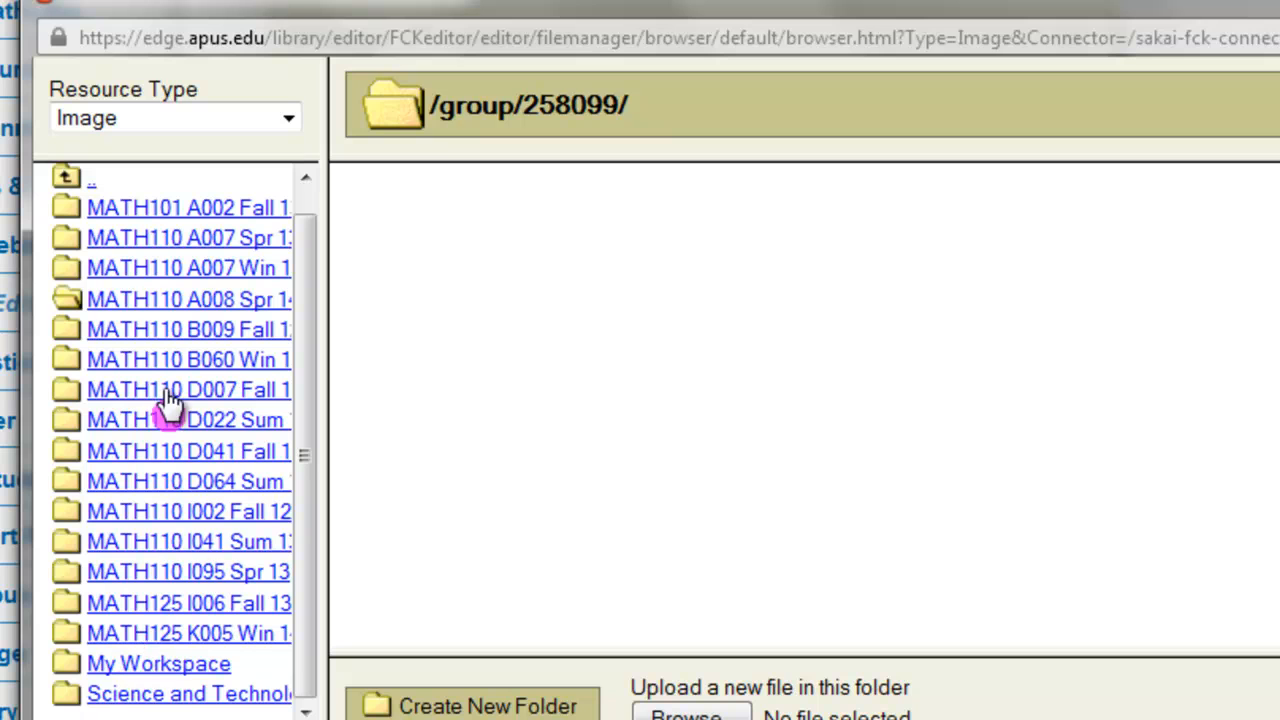
click(157, 668)
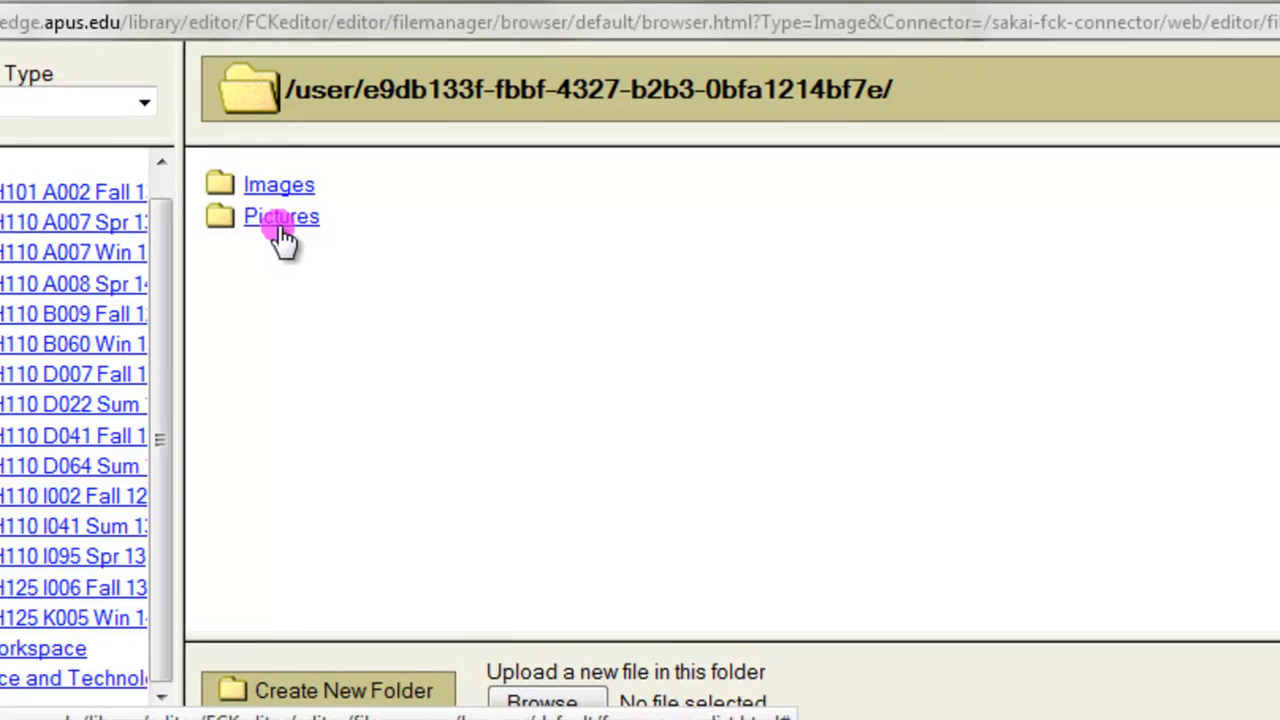
click(283, 237)
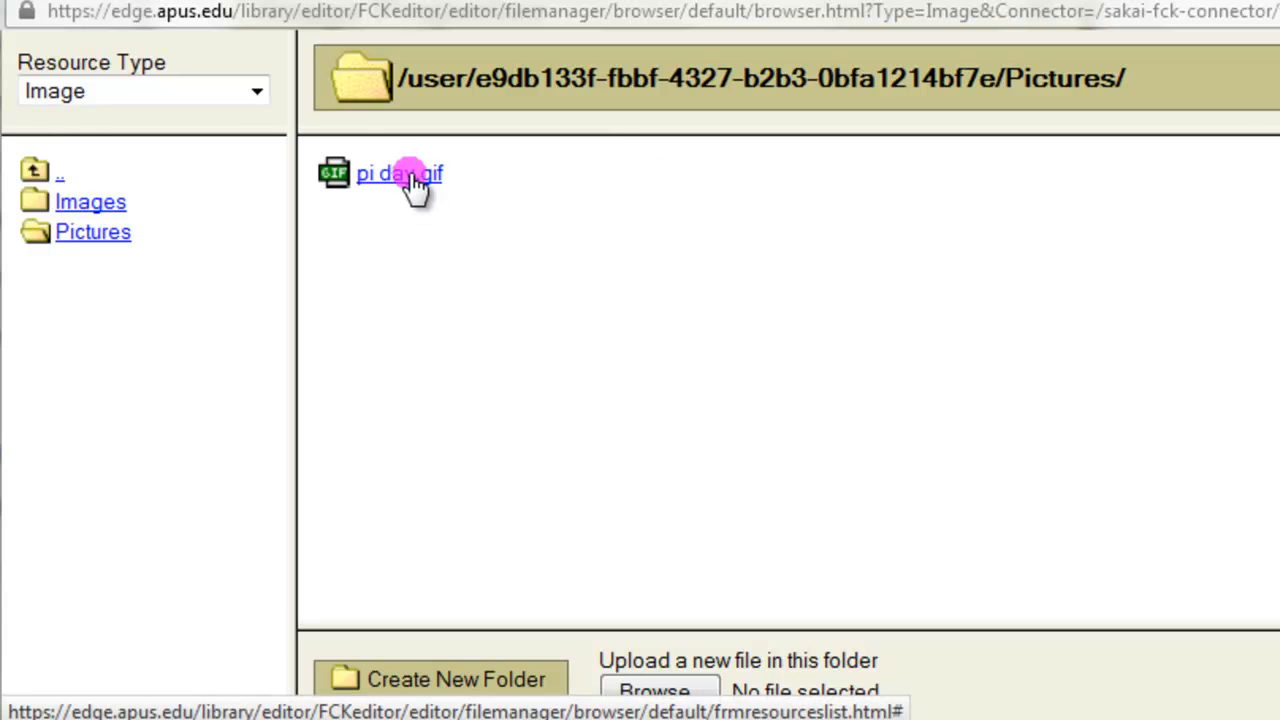
click(410, 176)
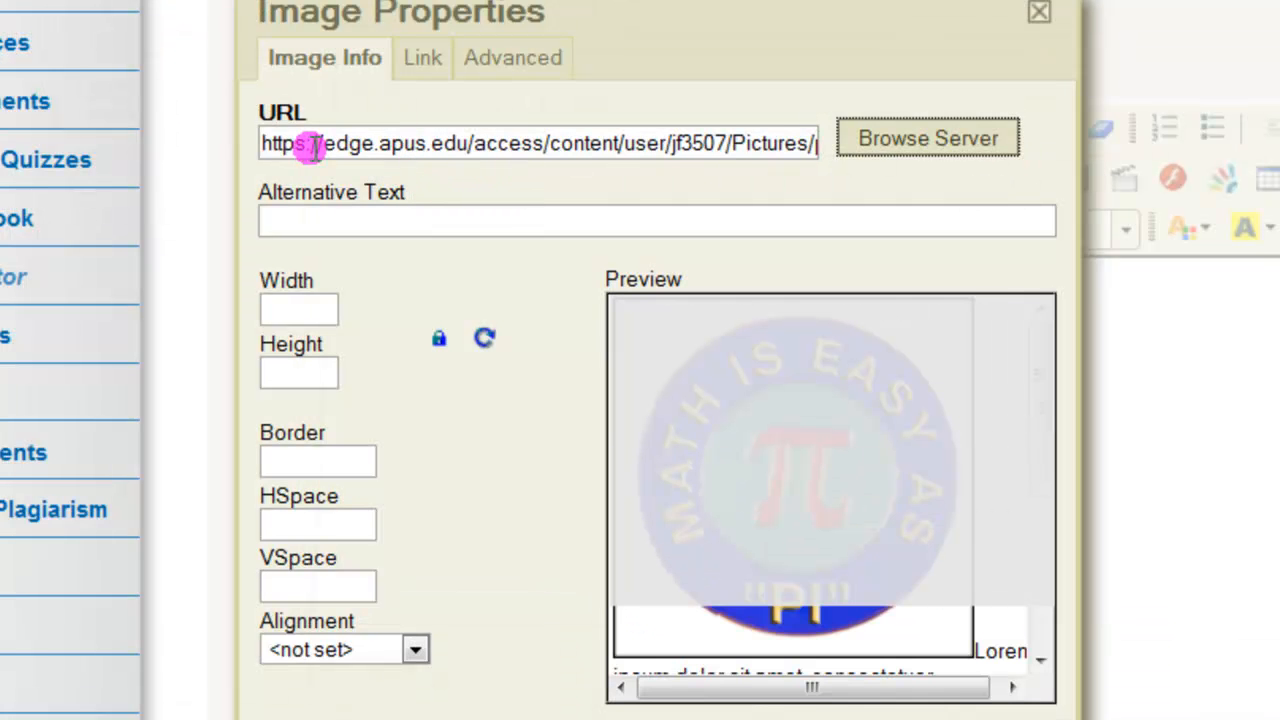
Set the image's alternative text to "pi day" and insert the image into the message
click(327, 218)
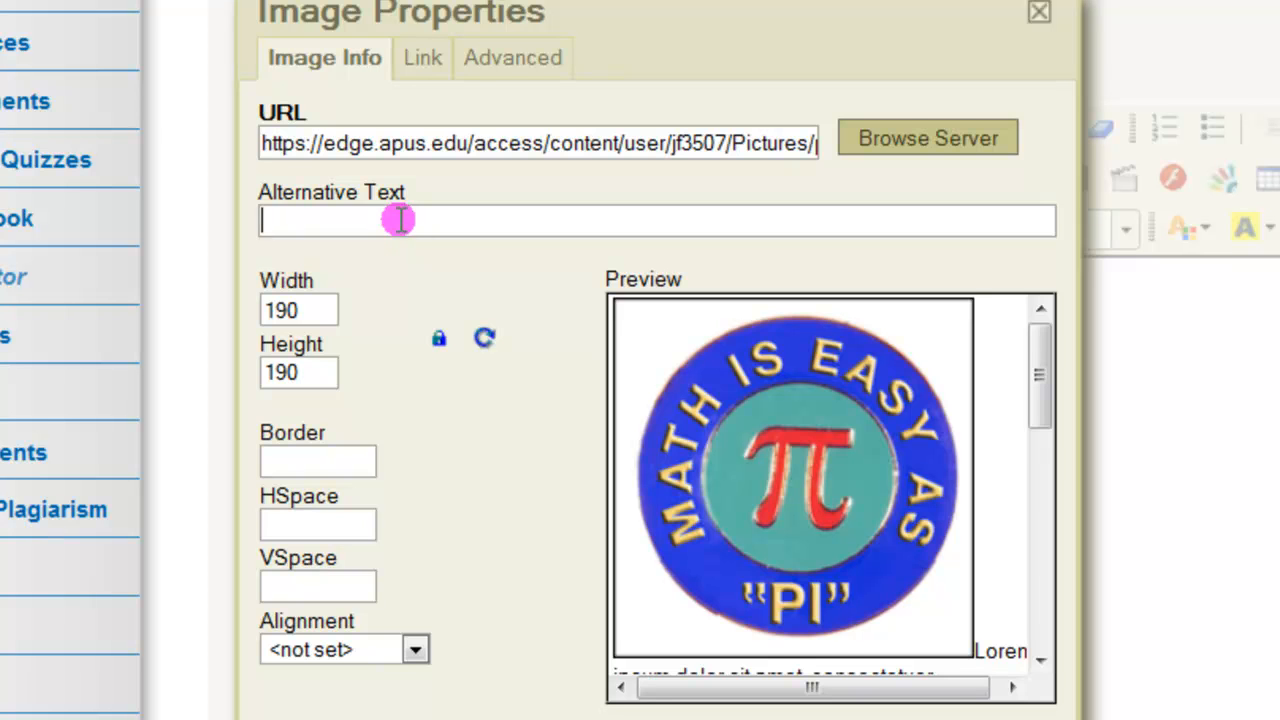
text(pi day)
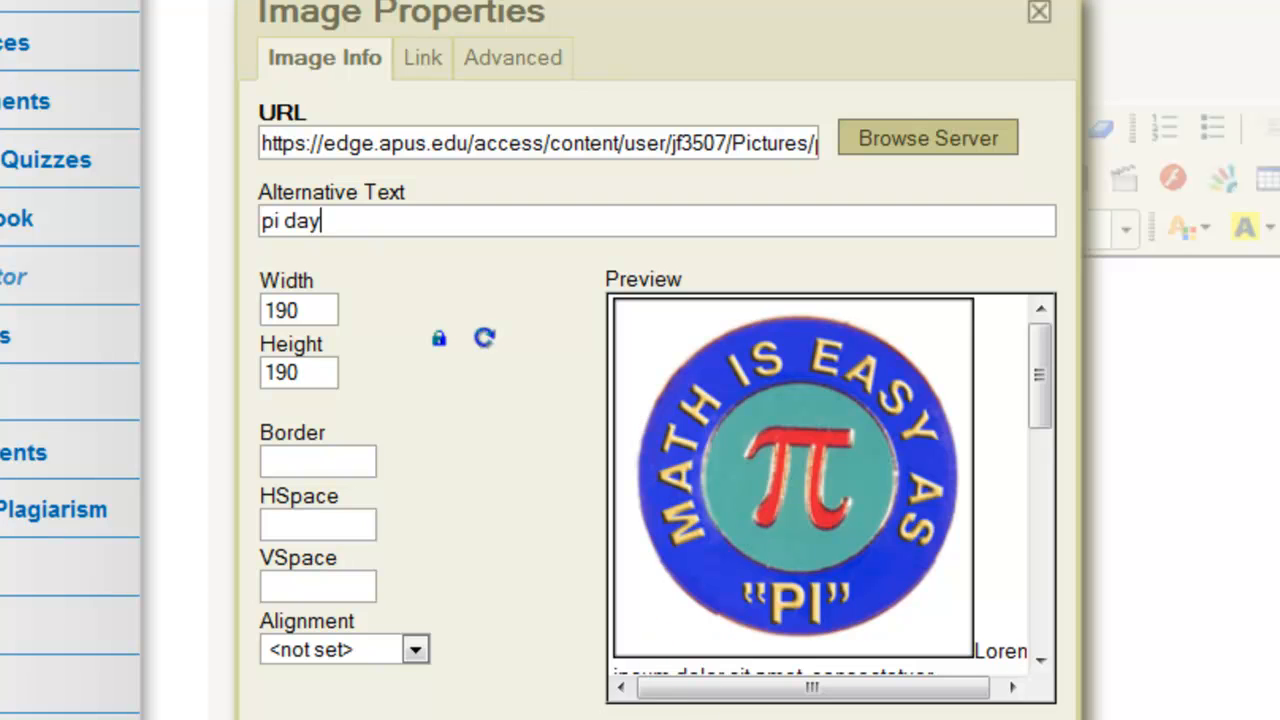
key(Return)
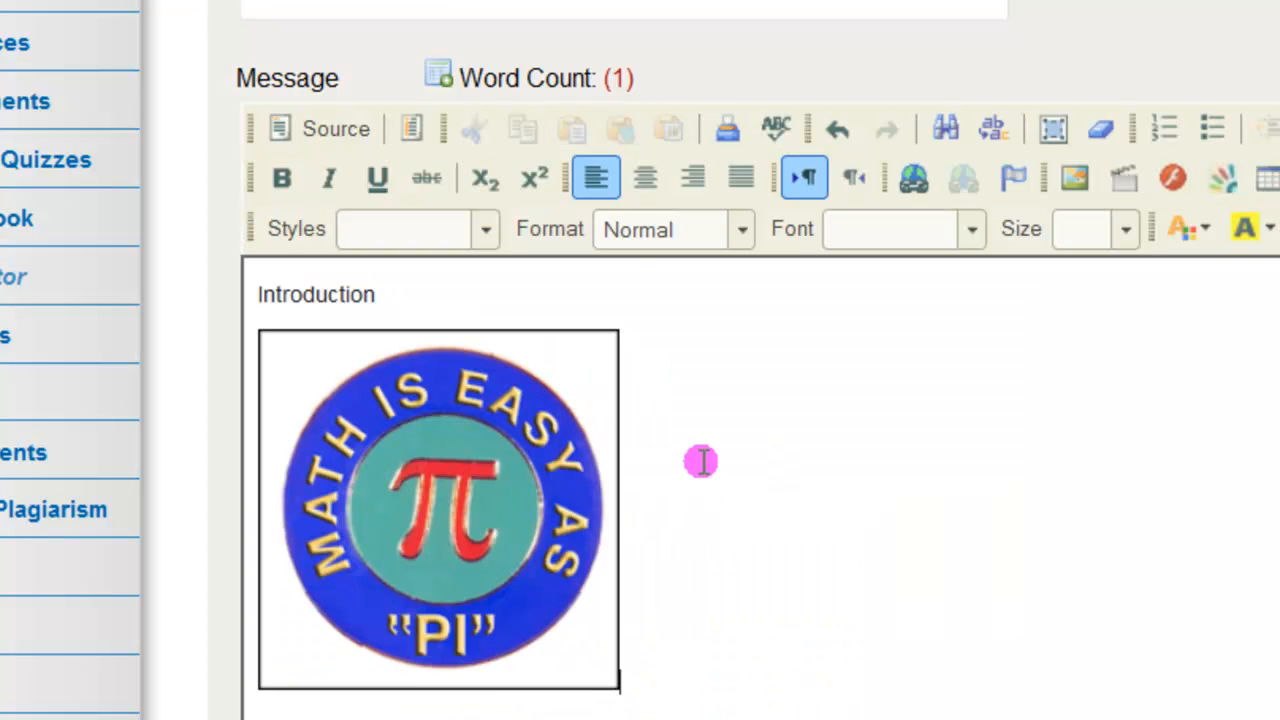
Shrink the inserted picture proportionally to about two thirds of its original size and deselect it
click(589, 567)
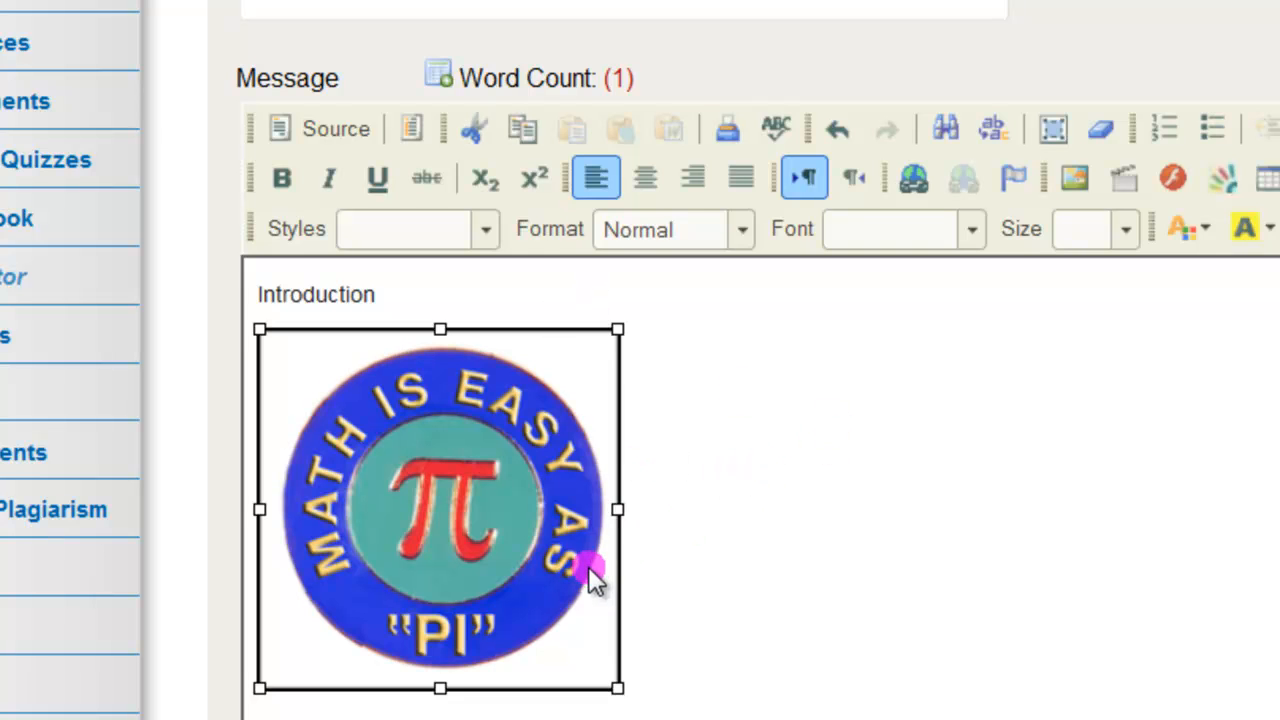
drag(615, 333, 537, 425)
drag(540, 330, 509, 380)
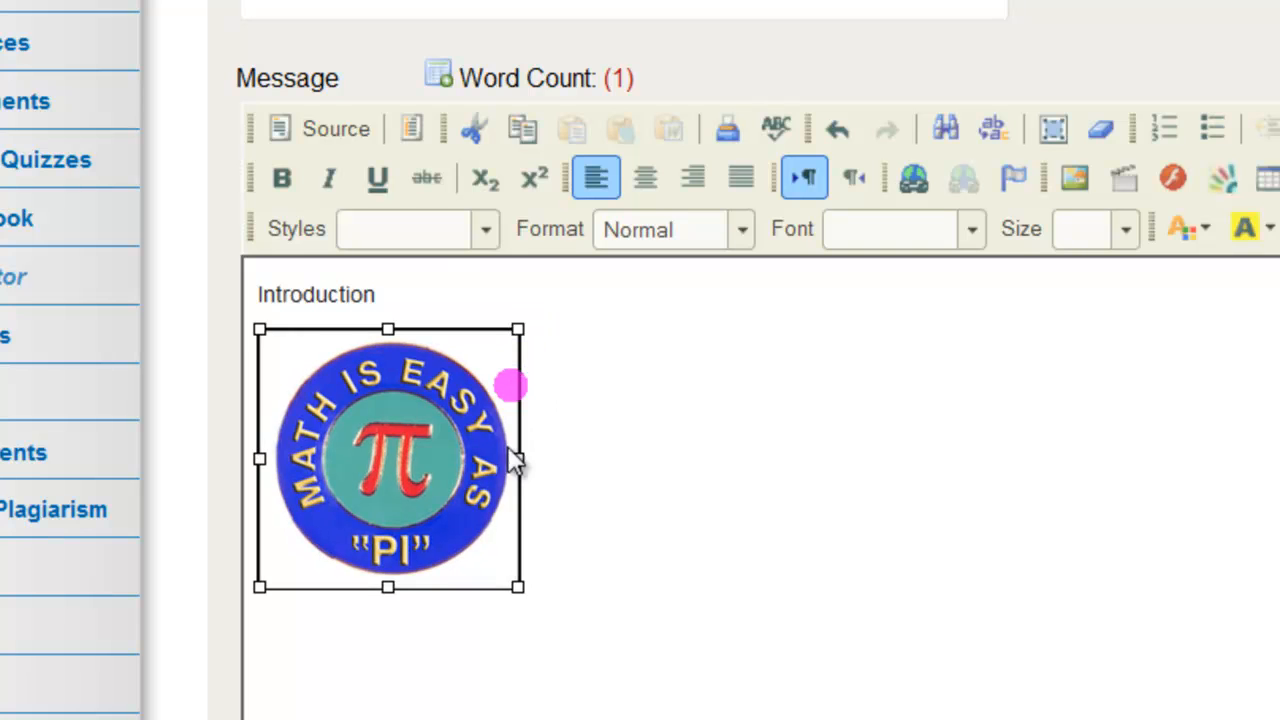
drag(517, 586, 497, 568)
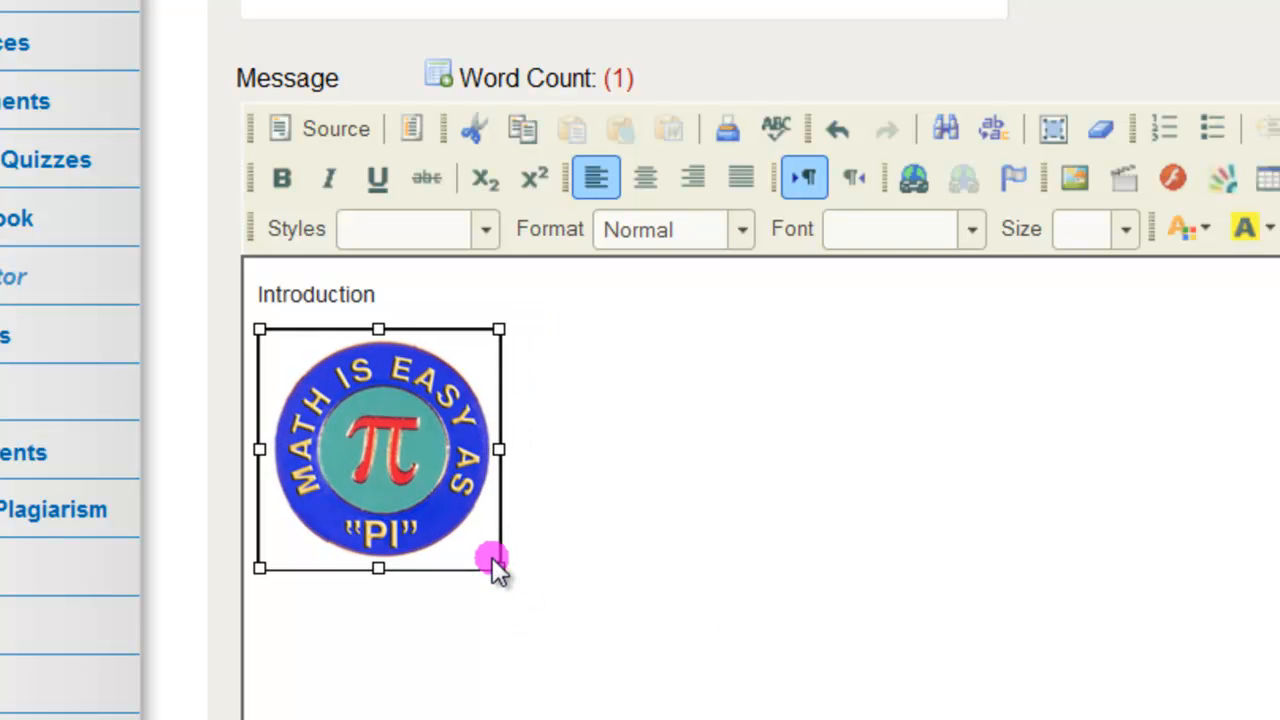
click(645, 548)
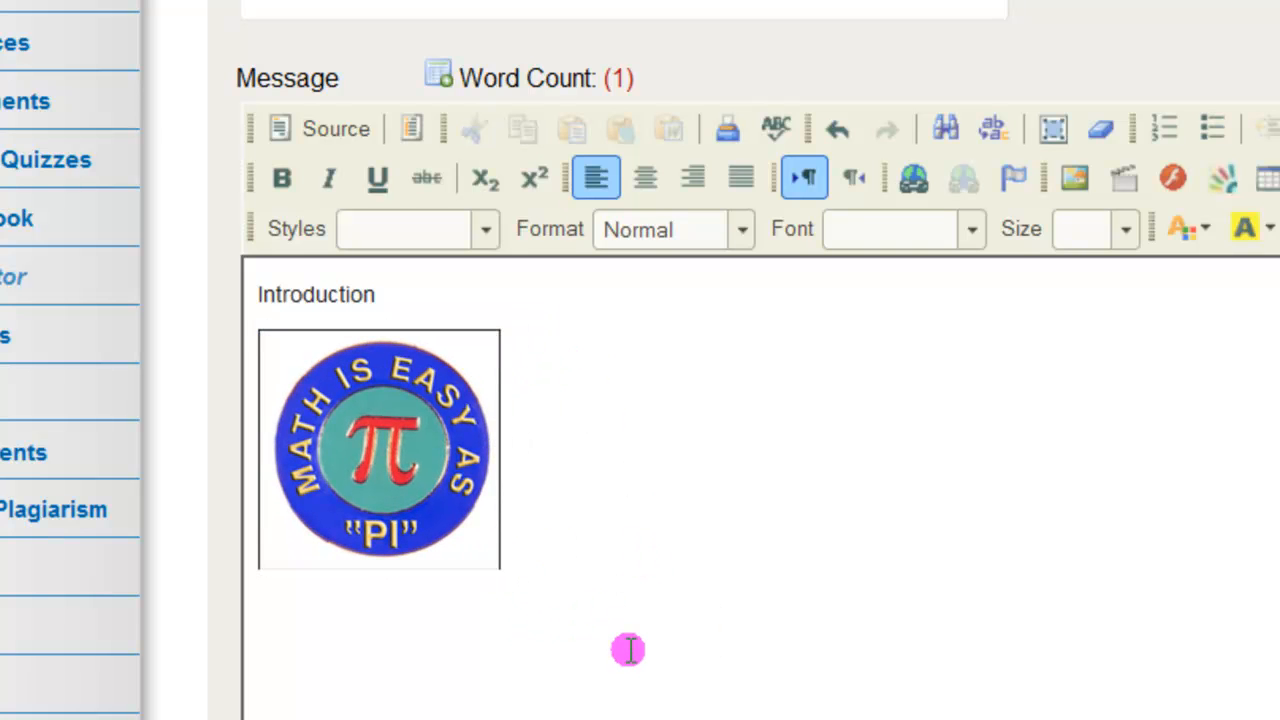
Add a line of filler text beginning "fjfjjfj" below the picture, with a blank line in between
key(Return)
key(Return)
text(fjfjfj)
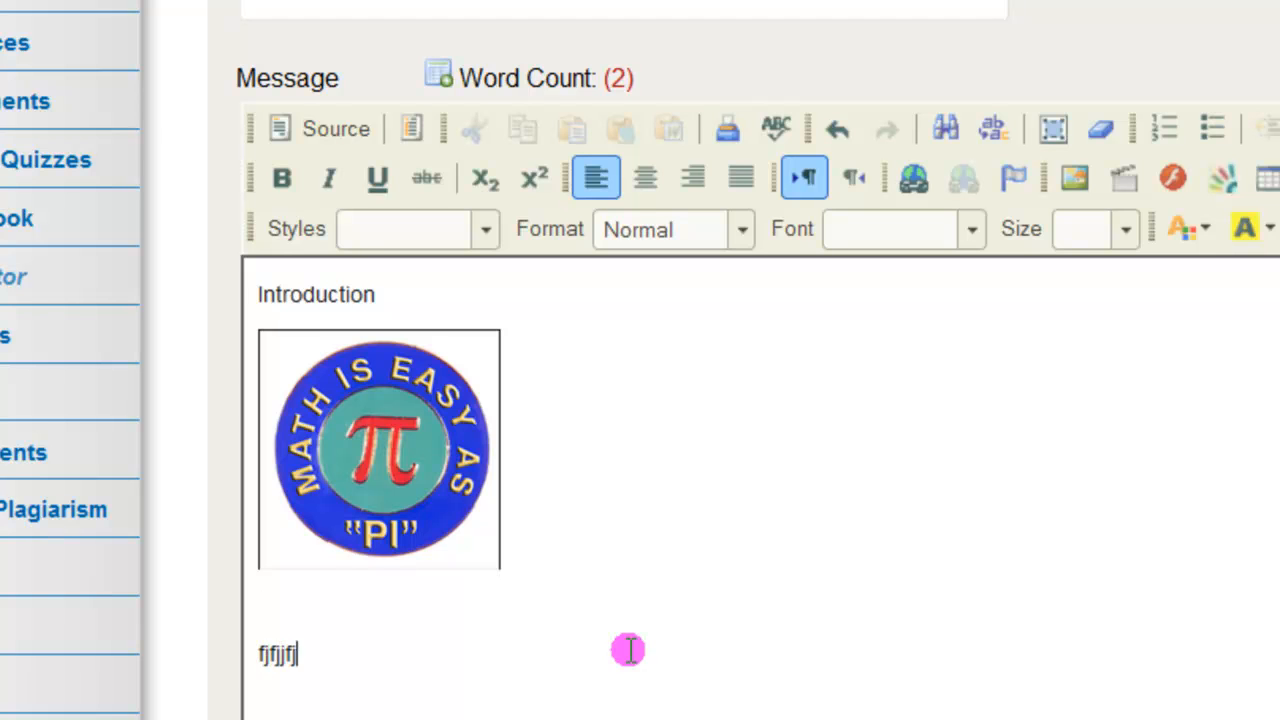
text(fjfjfjfjfjfjfjfjfj)
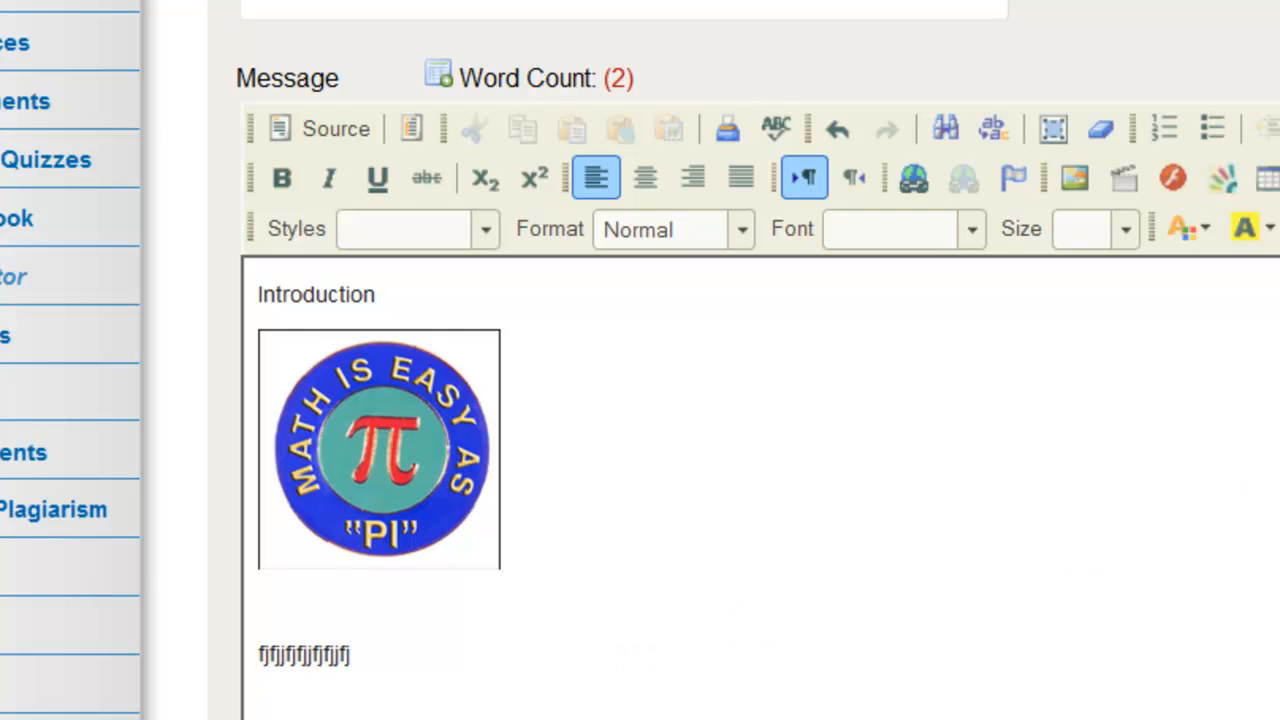
scroll(760, 400, down, 5)
scroll(1080, 575, up, 2)
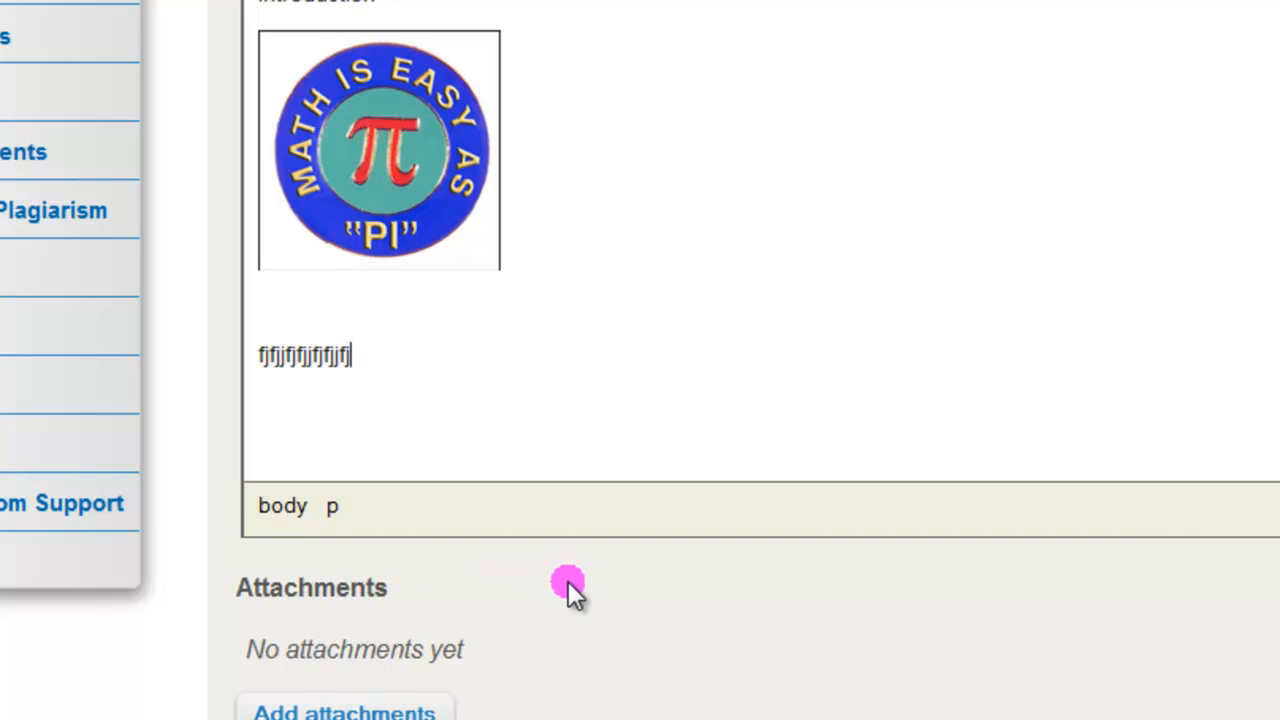
scroll(500, 600, down, 2)
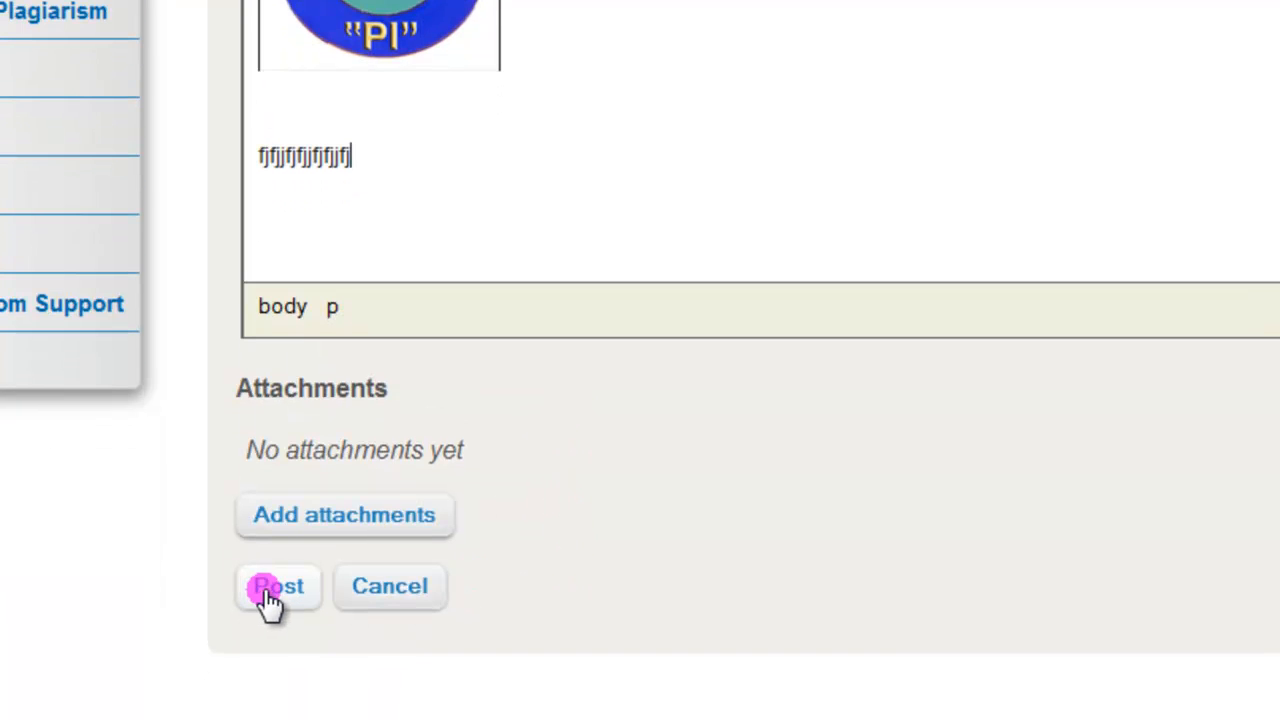